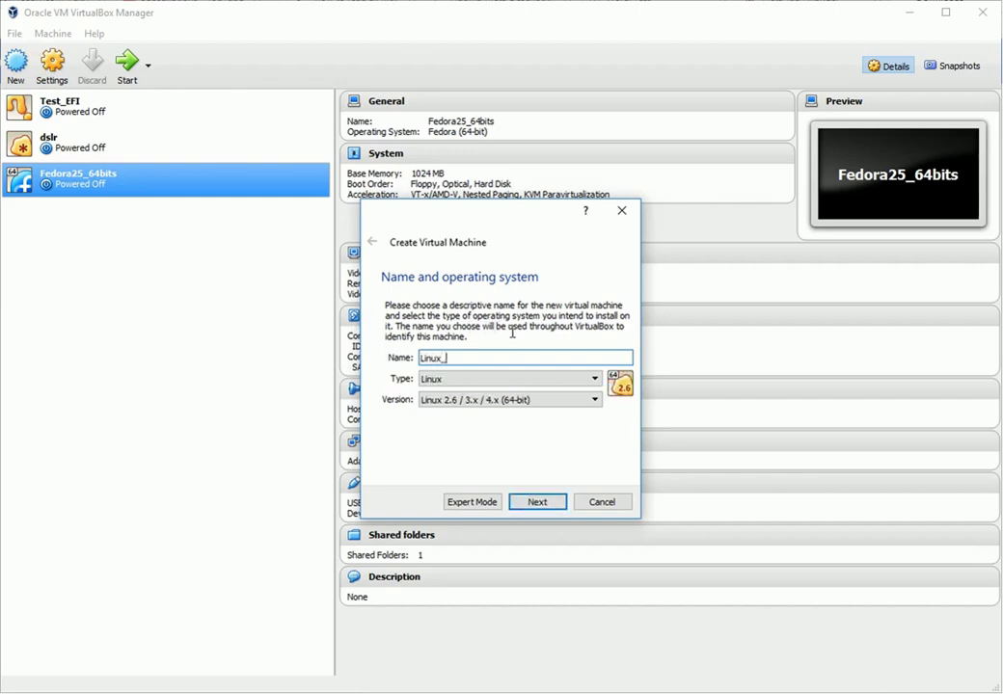
# Name the new virtual machine Linux_mint and set its version to Other Linux (64-bit), keeping the Linux type
pyautogui.write('x_mint')
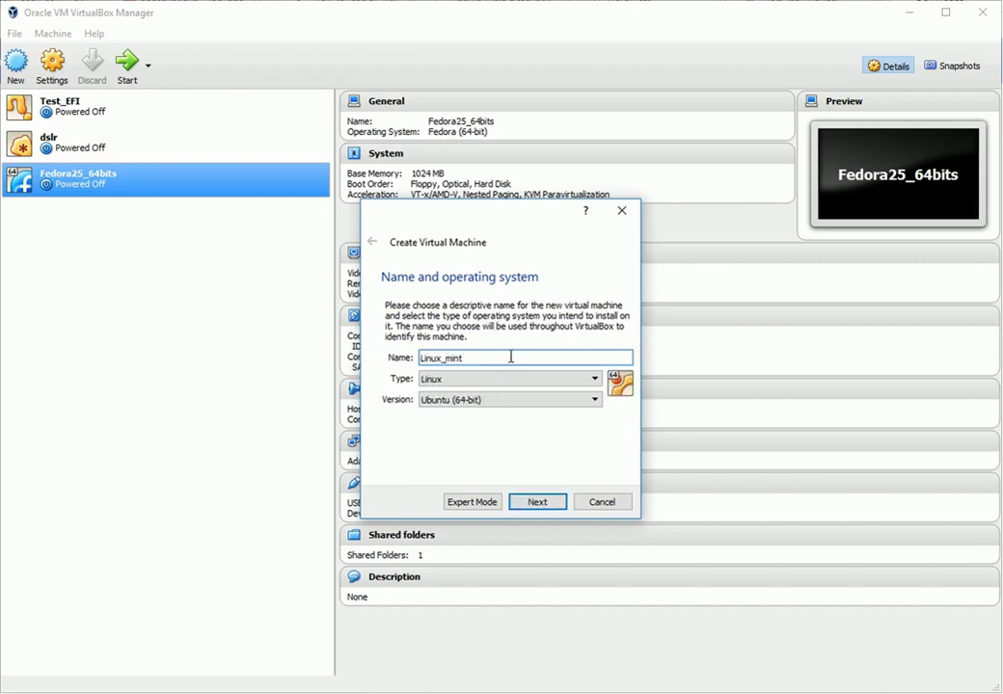
pyautogui.click(506, 399)
pyautogui.scroll(2, 508, 447)
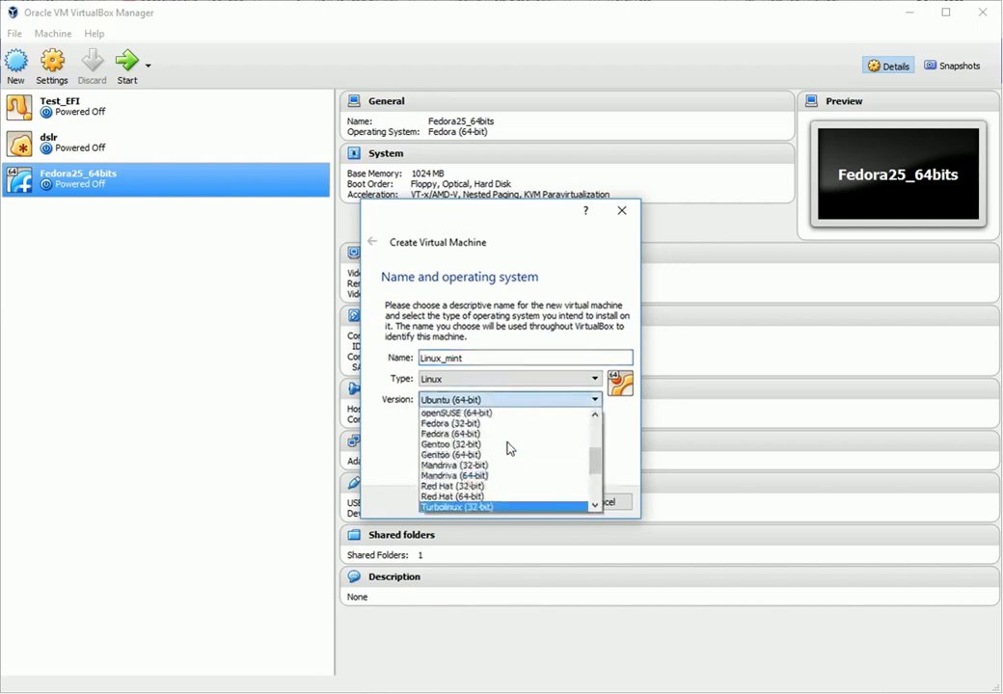
pyautogui.scroll(1, 508, 446)
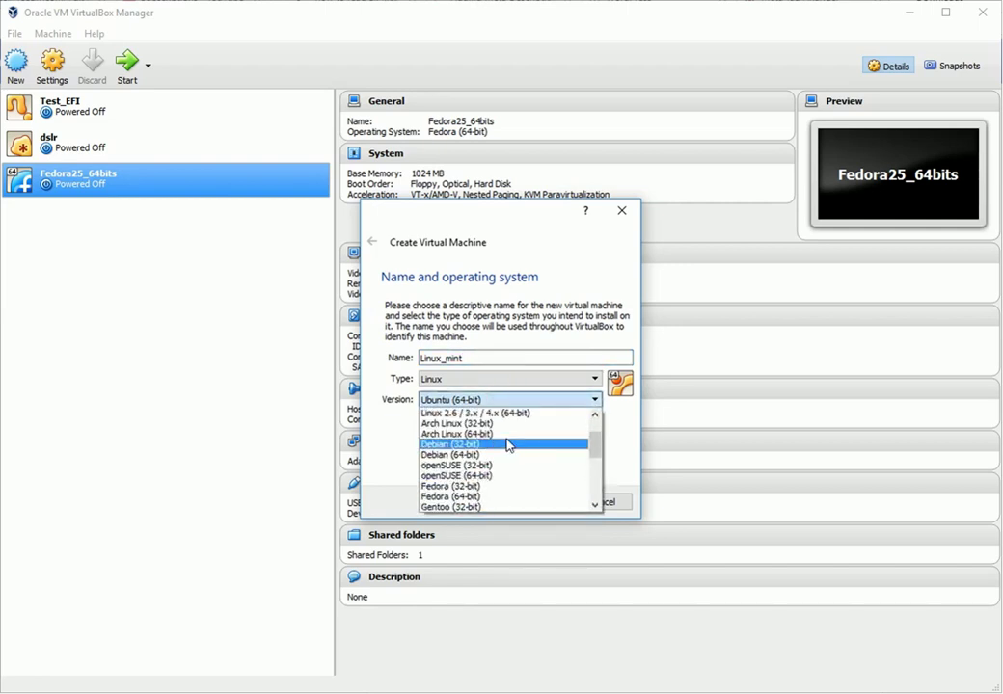
pyautogui.scroll(2, 508, 446)
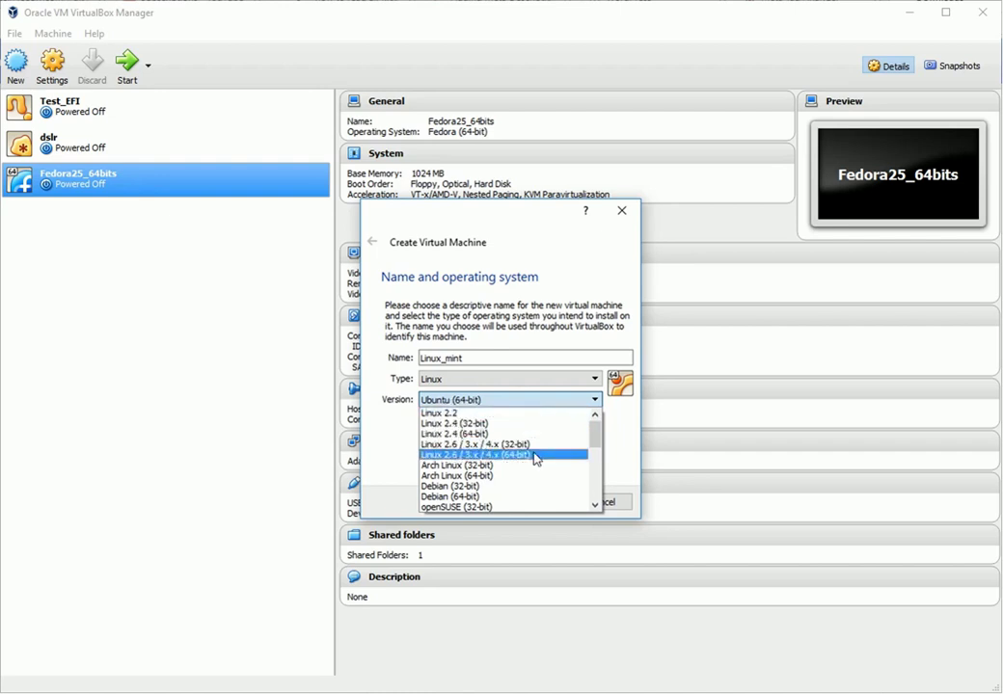
pyautogui.scroll(-5, 536, 459)
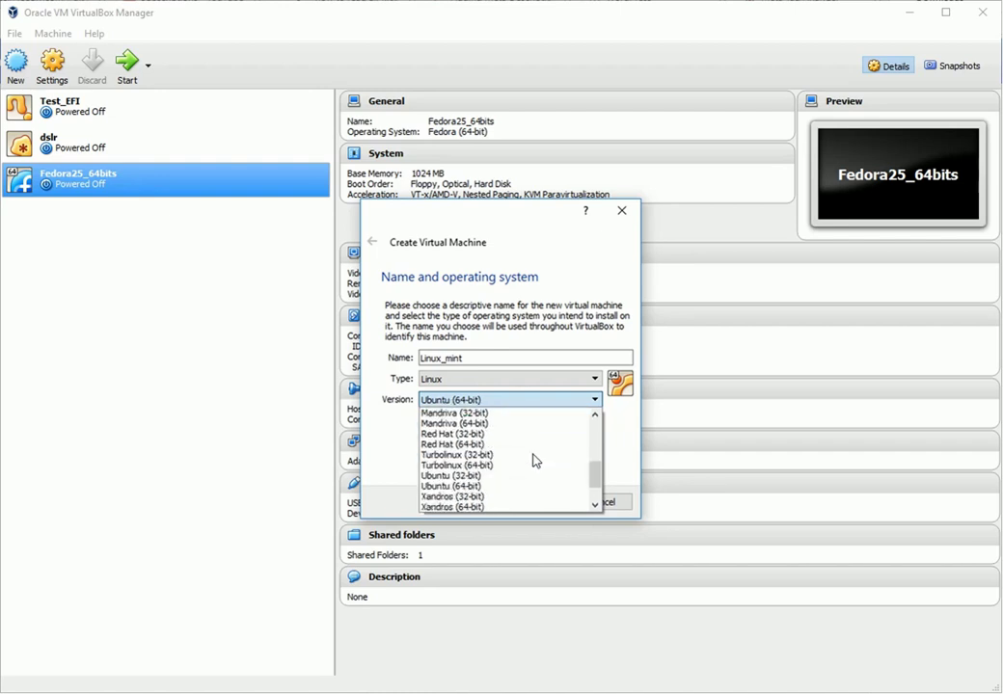
pyautogui.scroll(-2, 535, 460)
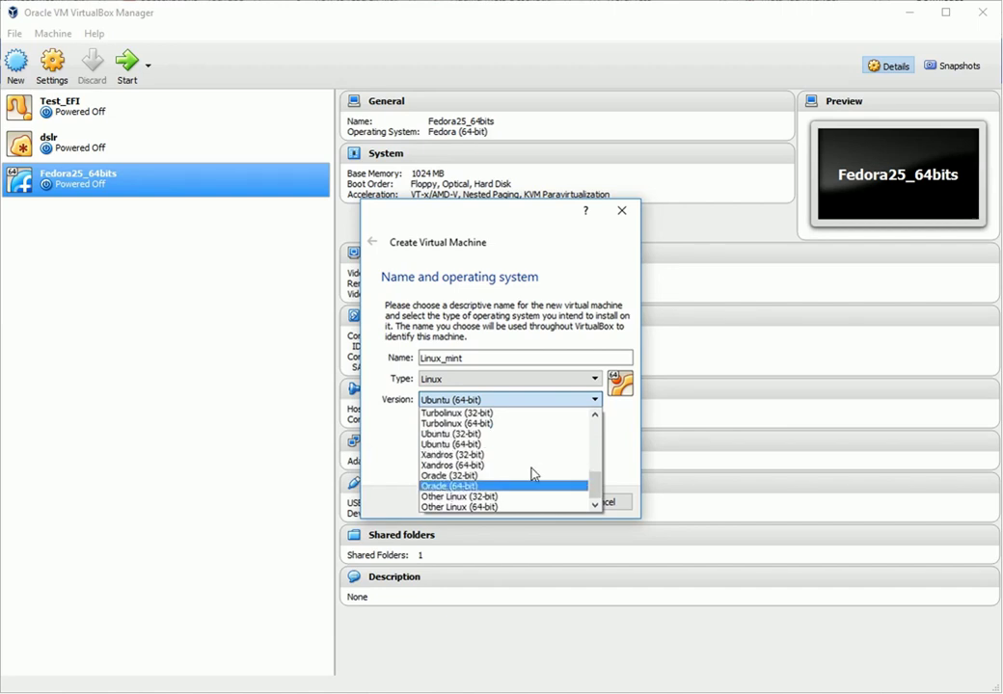
pyautogui.click(531, 506)
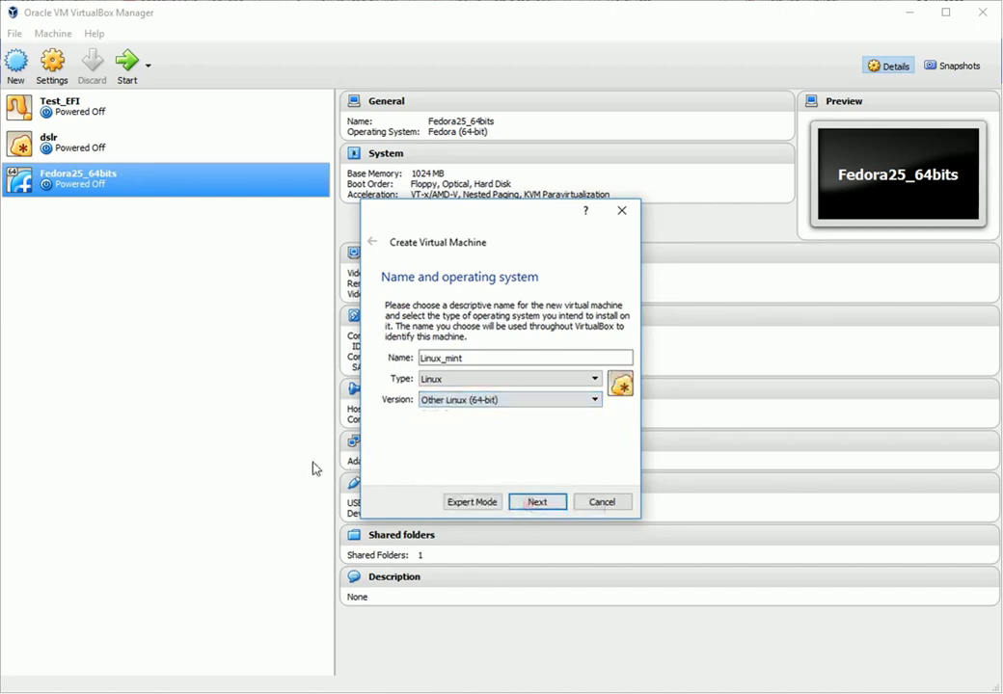
pyautogui.click(541, 504)
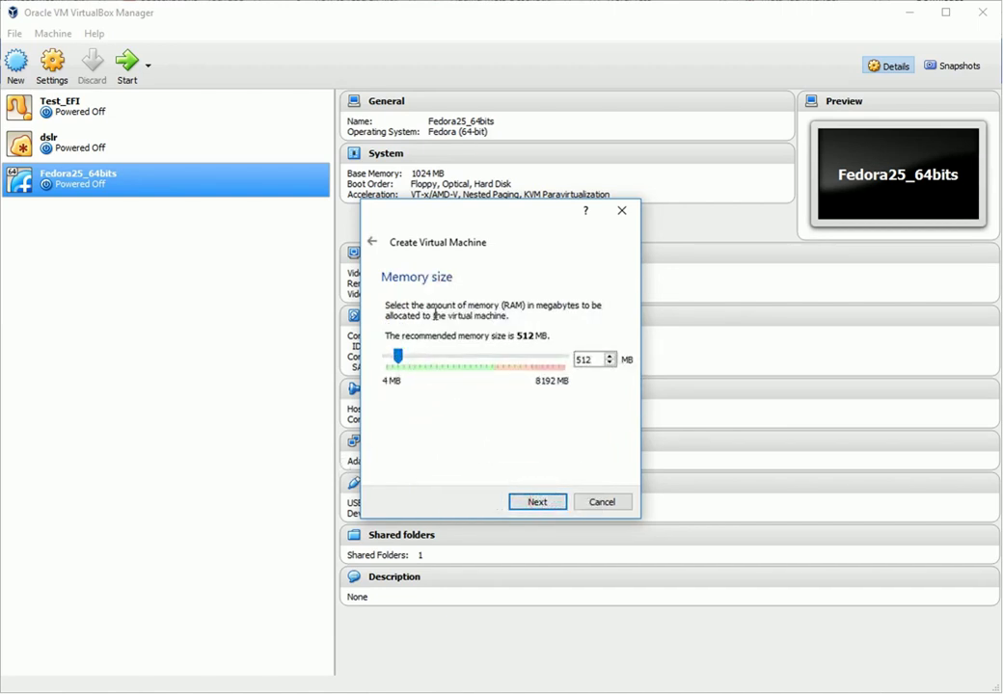
# Set the new virtual machine's memory size to 1024 MB and continue to the hard disk options
pyautogui.doubleClick(587, 360)
pyautogui.write('1024')
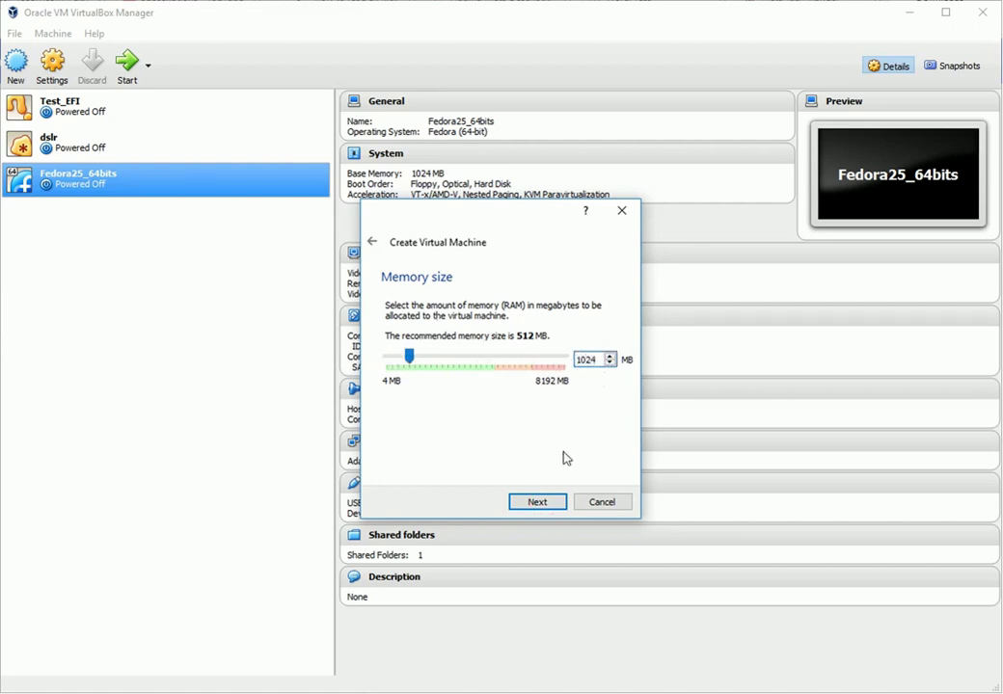
pyautogui.click(538, 502)
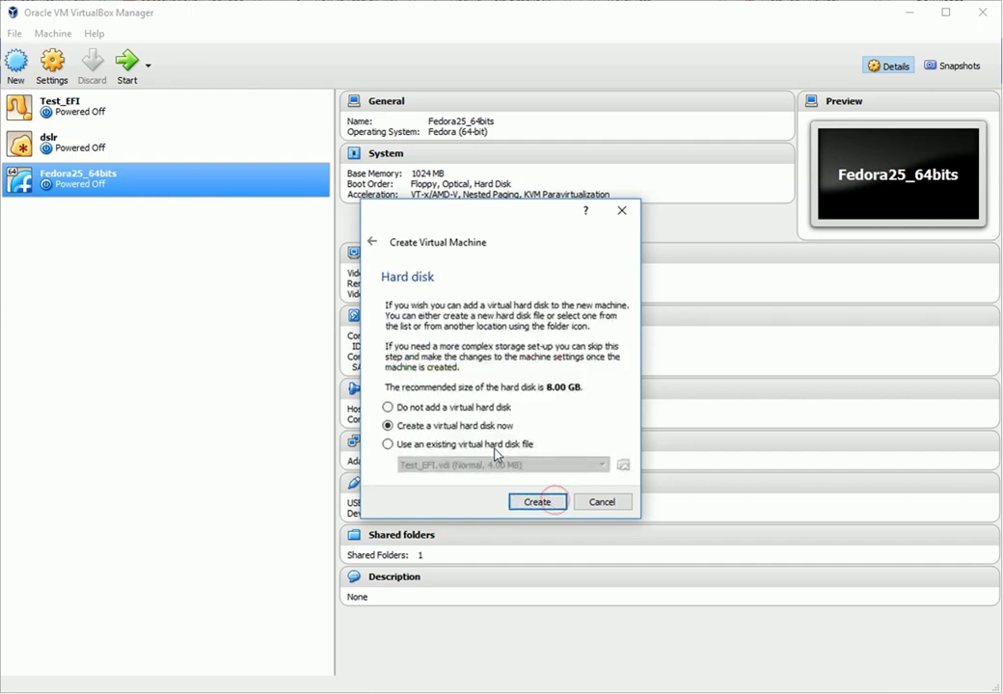
# Create a fixed-size VDI virtual hard disk of 8.00 GB named Linux_mint for the new machine
pyautogui.click(543, 503)
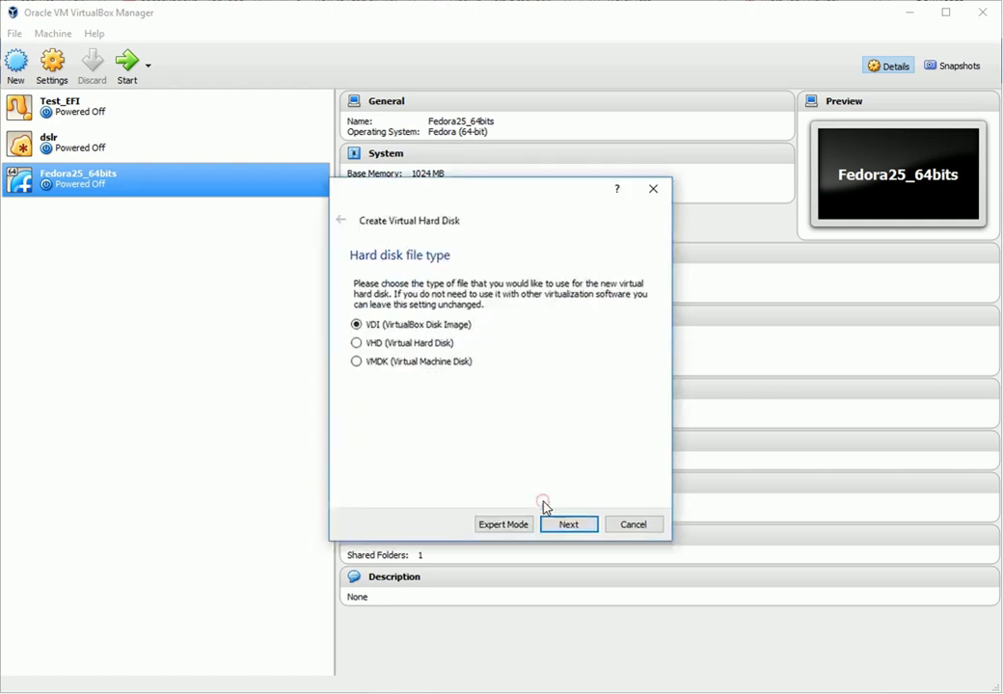
pyautogui.click(570, 526)
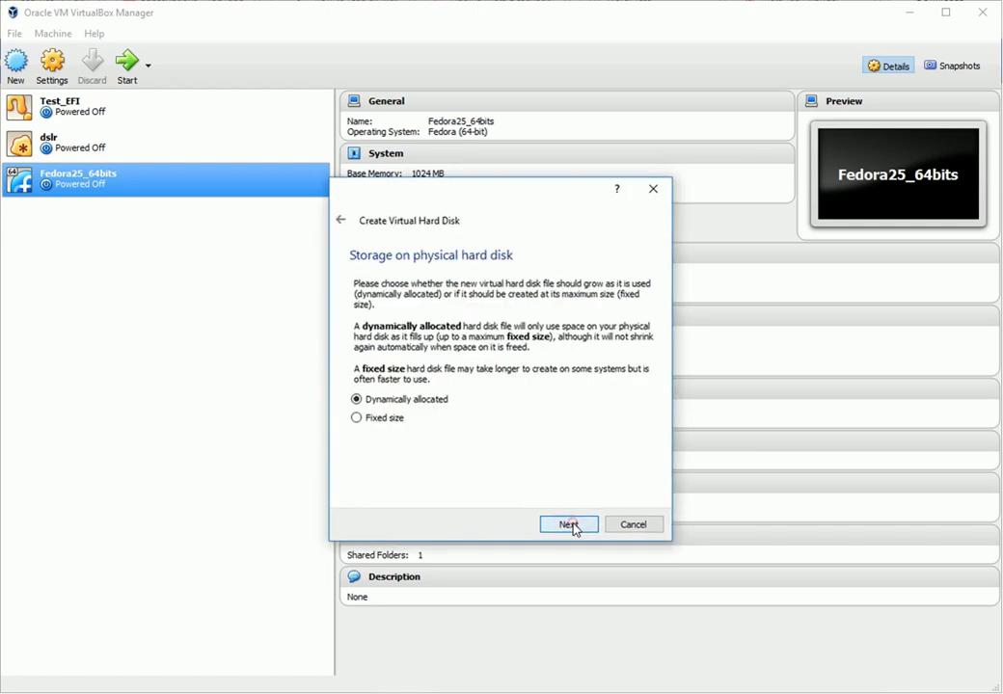
pyautogui.click(387, 419)
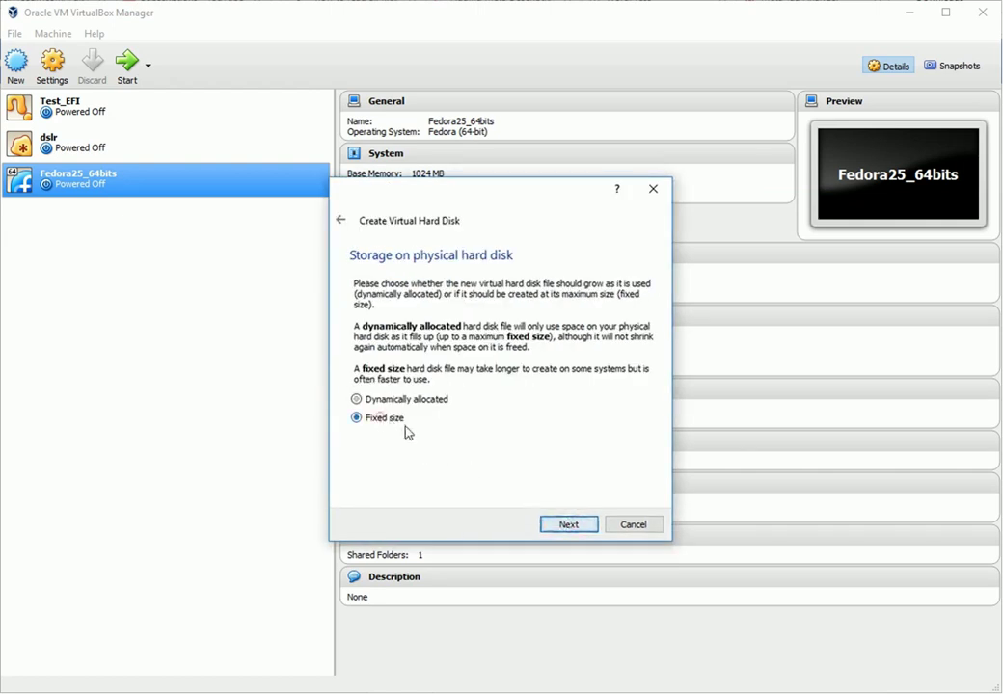
pyautogui.click(573, 527)
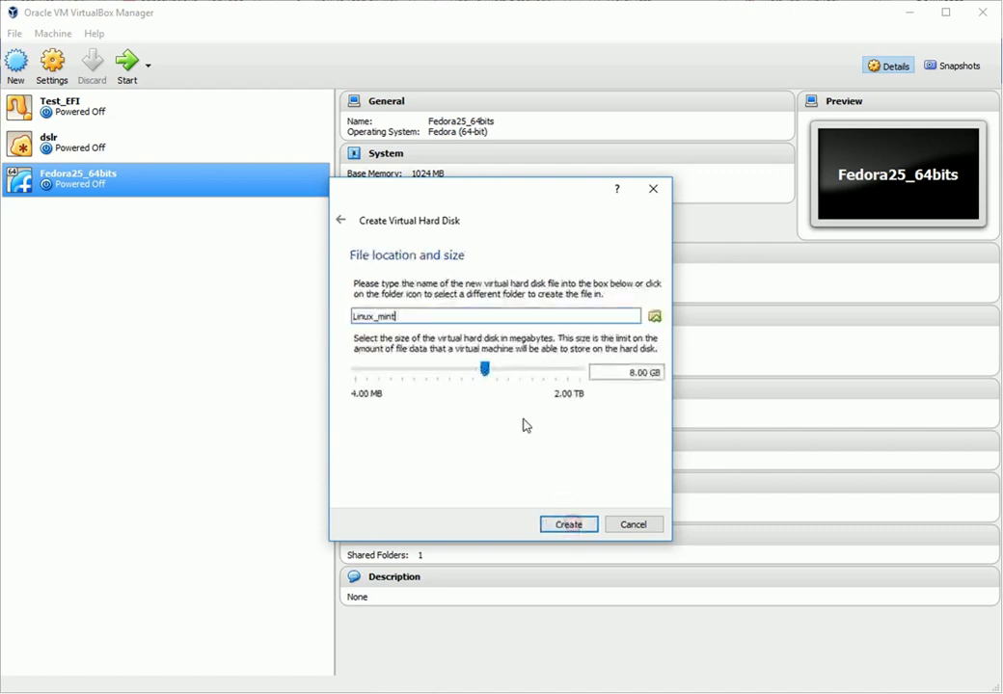
pyautogui.click(592, 530)
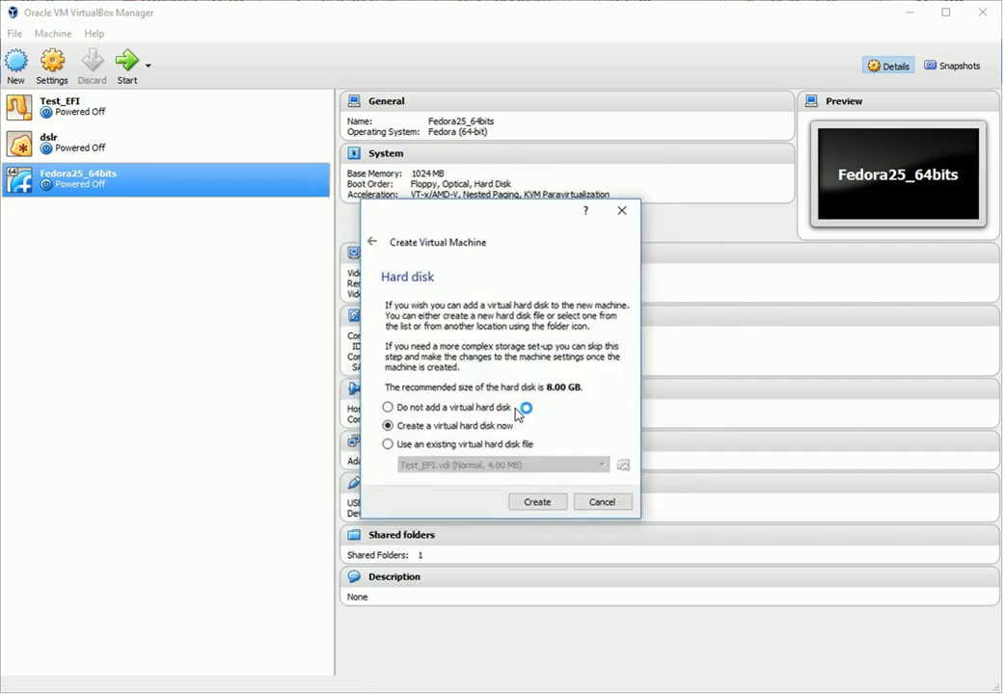
# Set the video memory to 128 MB in the Linux_mint machine's display settings
pyautogui.click(52, 60)
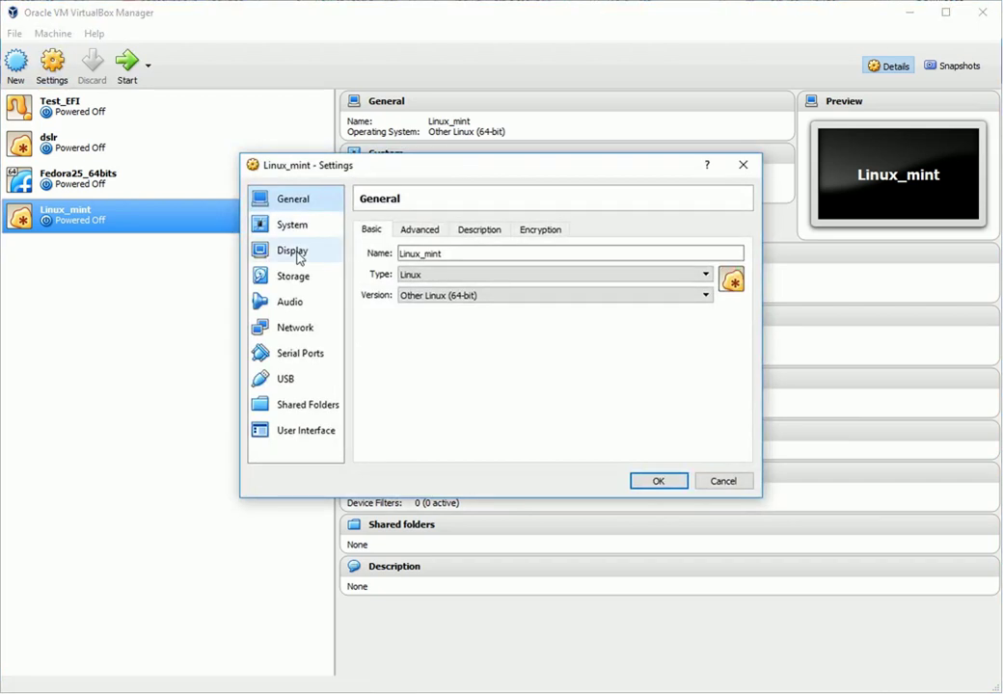
pyautogui.click(302, 333)
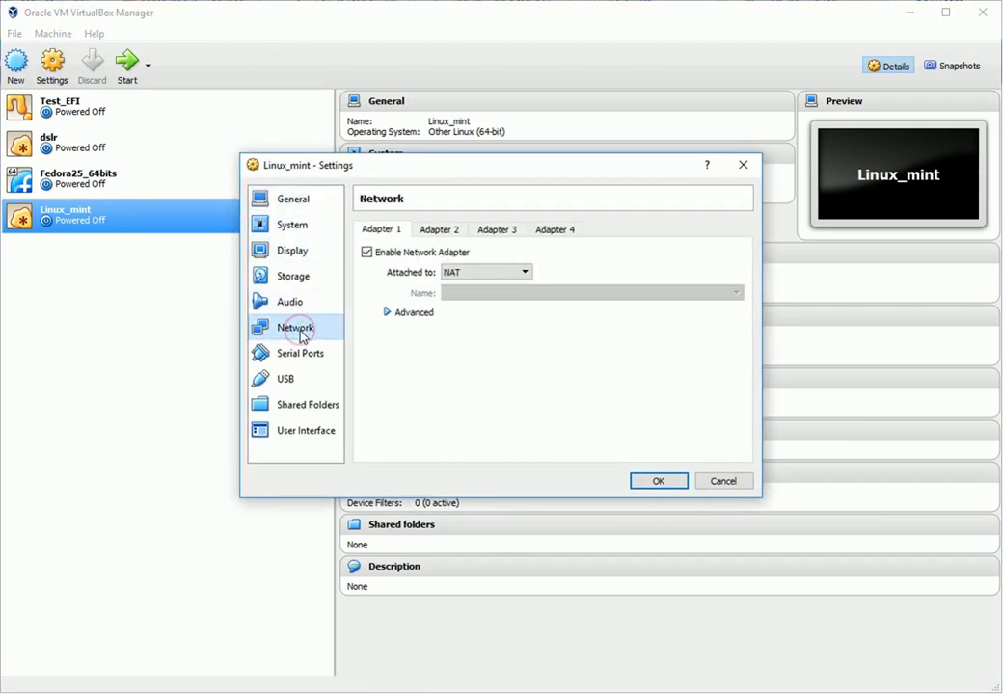
pyautogui.click(293, 259)
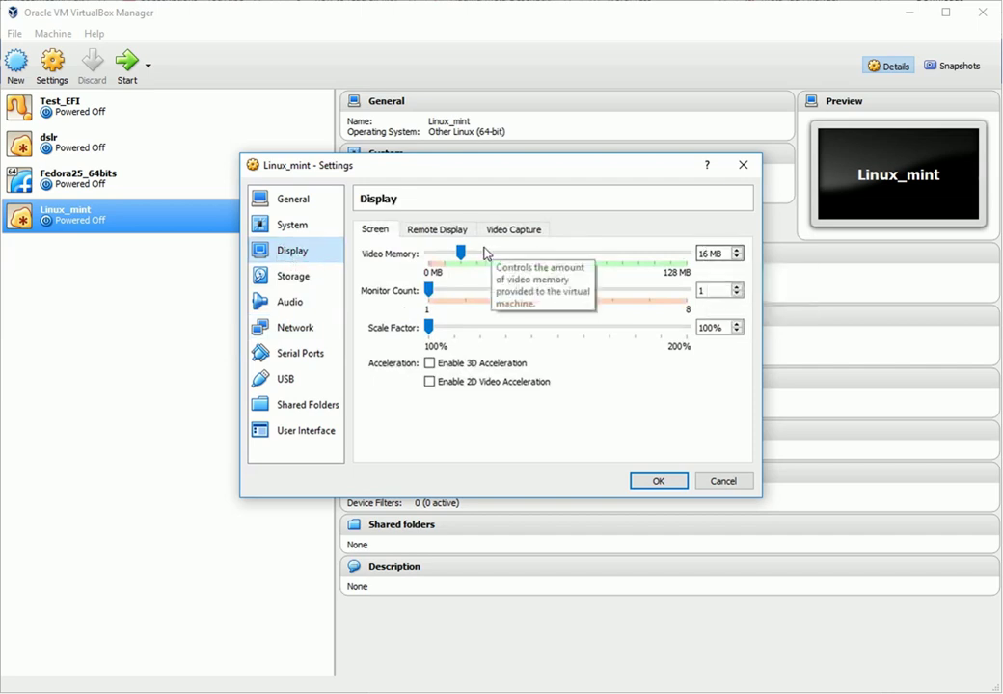
pyautogui.click(706, 253)
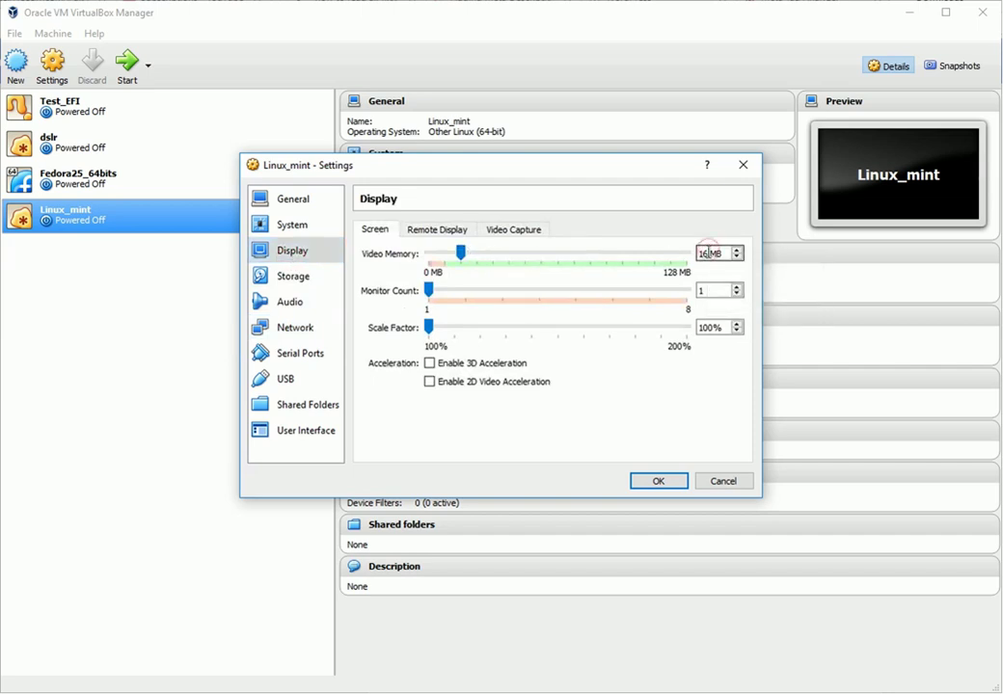
pyautogui.press('BackSpace')
pyautogui.press('BackSpace')
pyautogui.write('128')
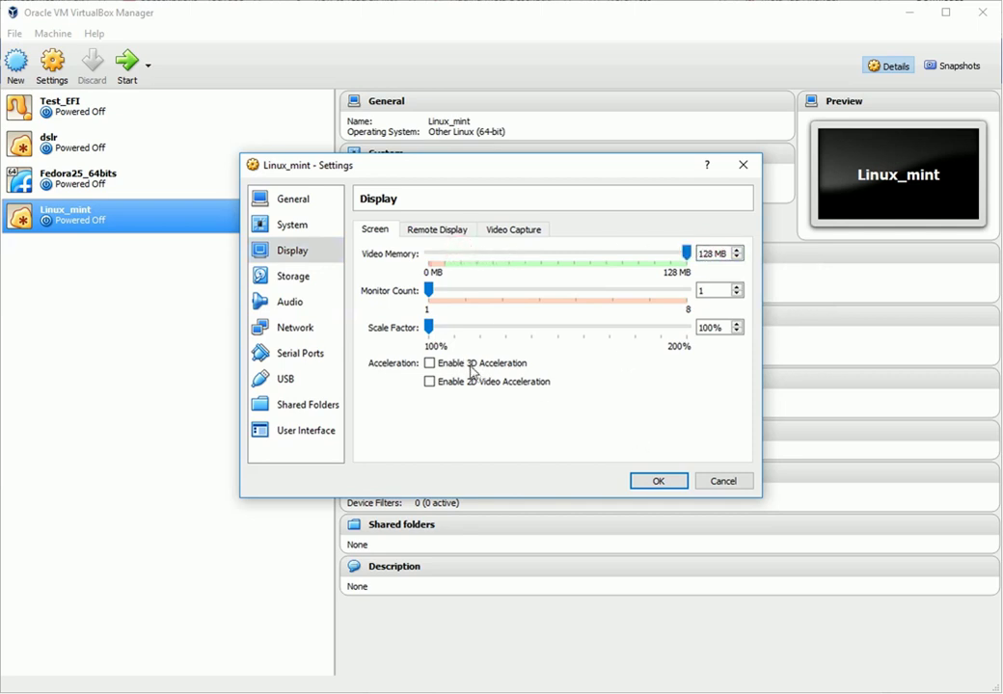
# Mark the Linux_mint machine's optical drive as Live CD/DVD and load linuxmint-18.2-cinnamon-64bit.iso from Downloads into it
pyautogui.click(300, 281)
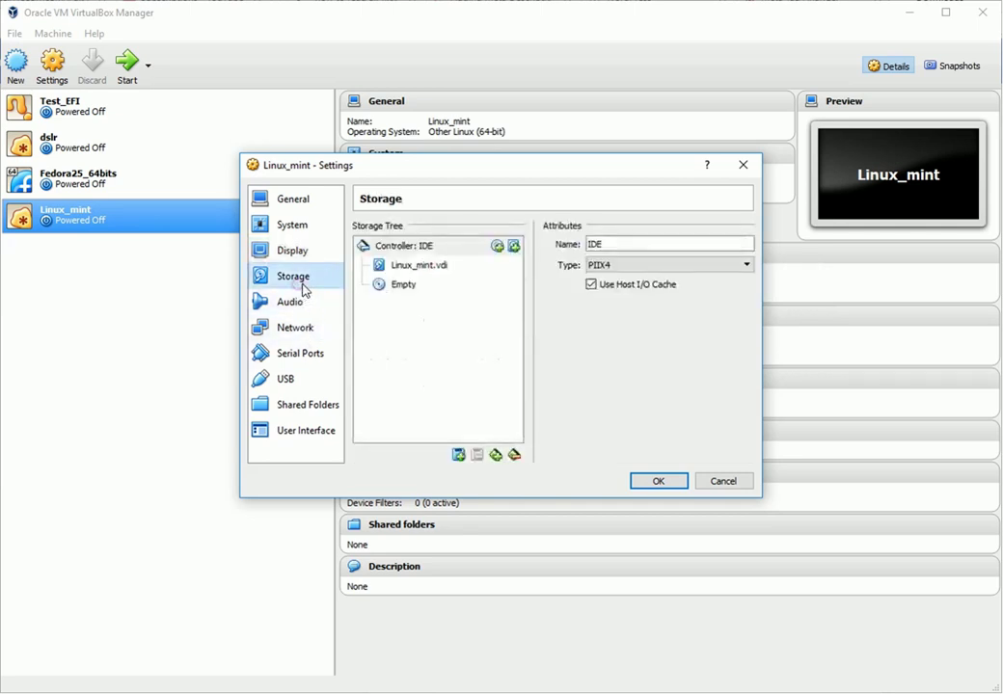
pyautogui.click(446, 268)
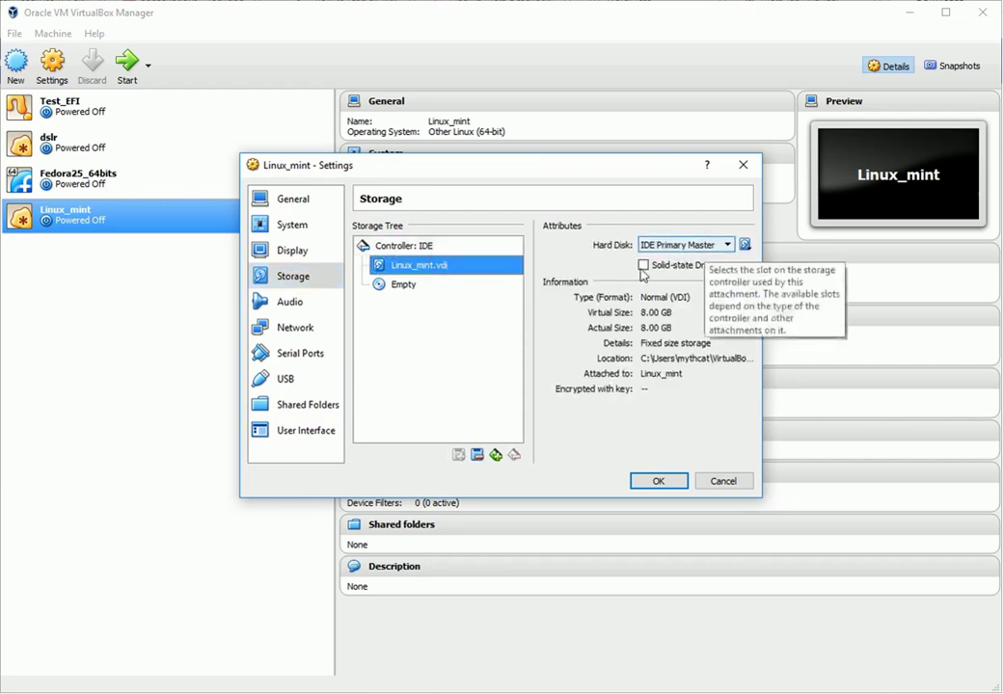
pyautogui.click(436, 286)
pyautogui.click(620, 268)
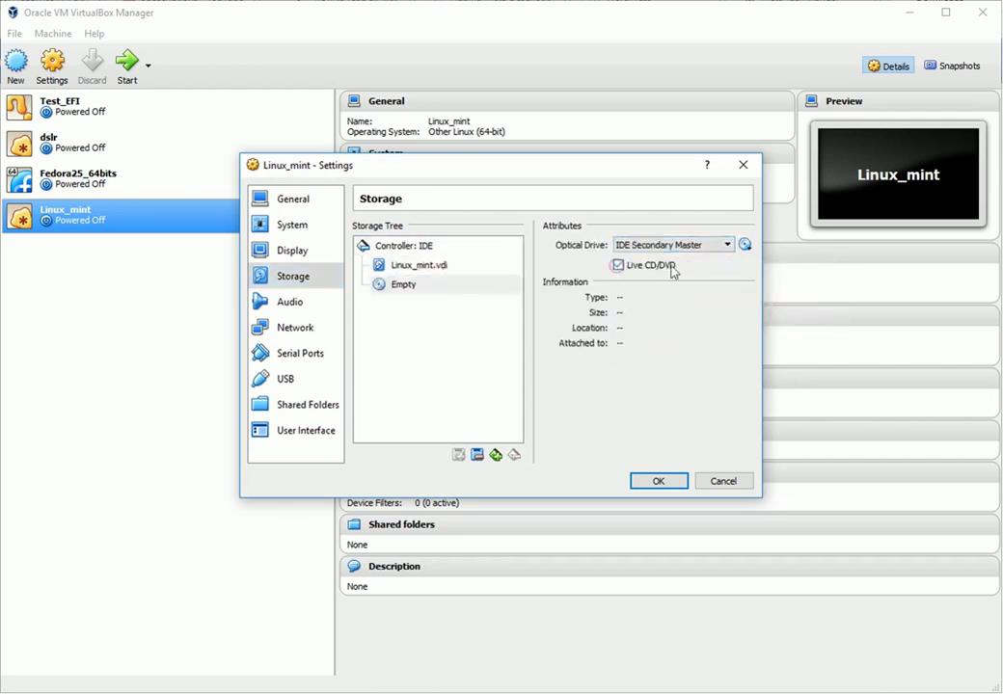
pyautogui.click(745, 245)
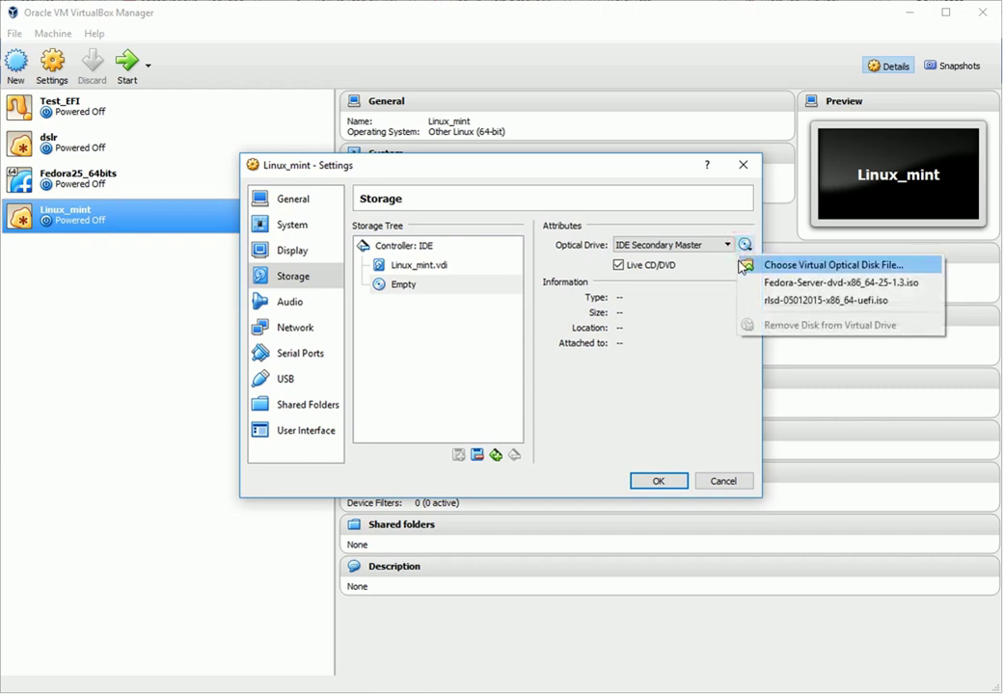
pyautogui.click(743, 266)
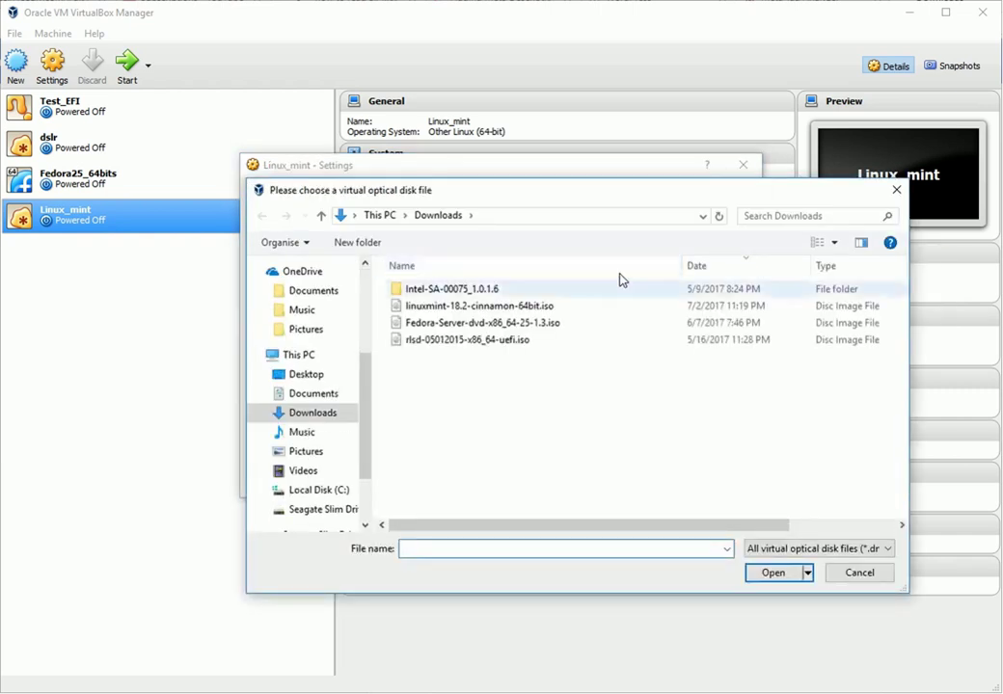
pyautogui.click(545, 307)
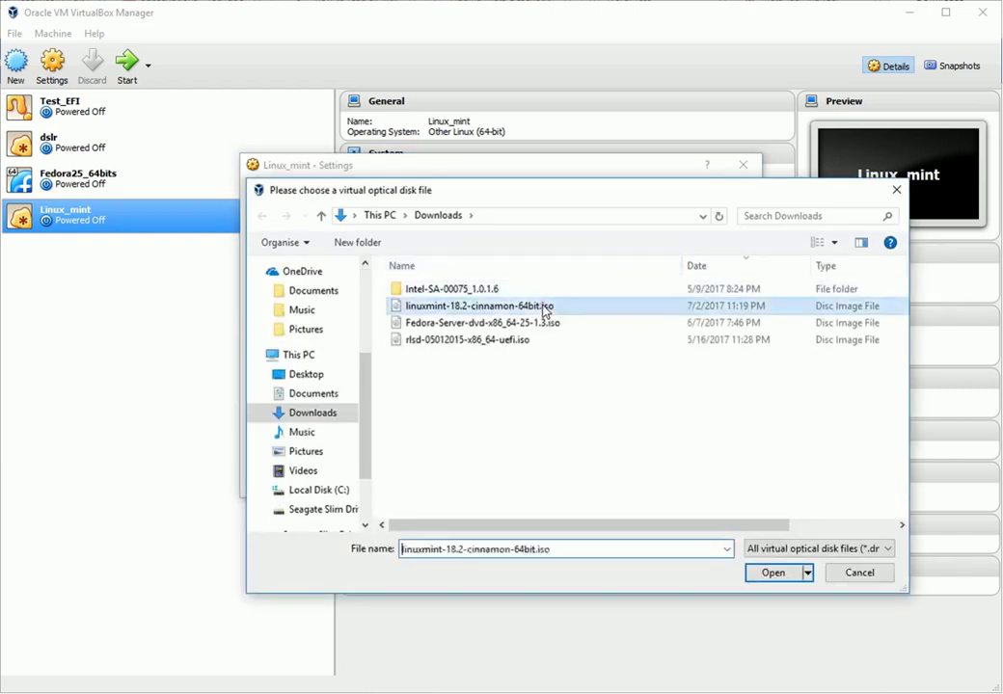
pyautogui.click(774, 574)
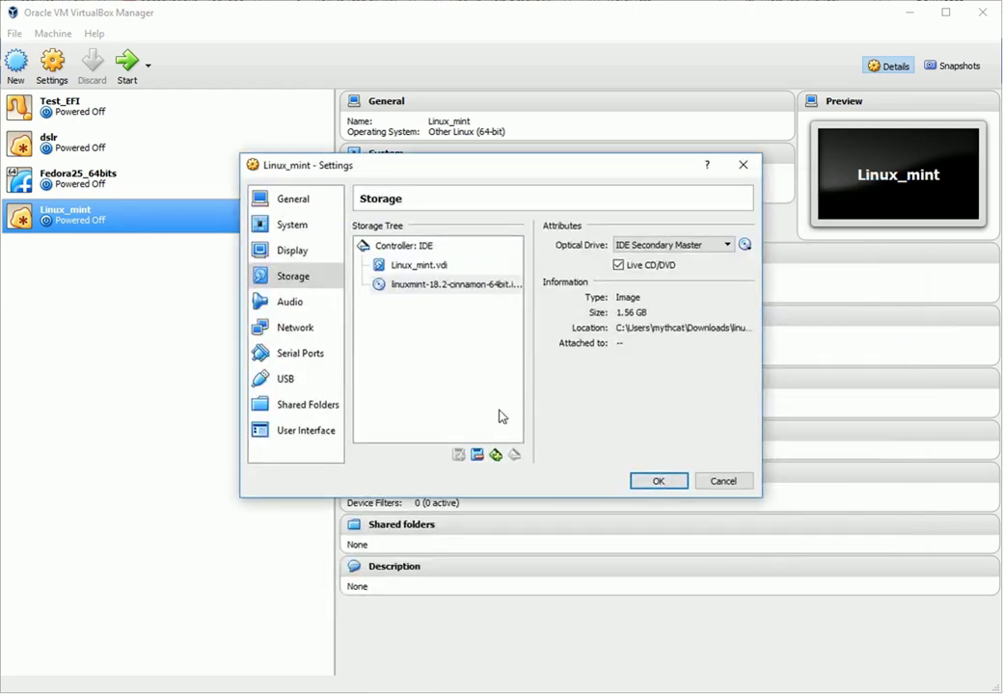
# Review the USB, shared folder, serial port, network, display and storage settings, and save the Linux_mint machine's configuration
pyautogui.click(307, 382)
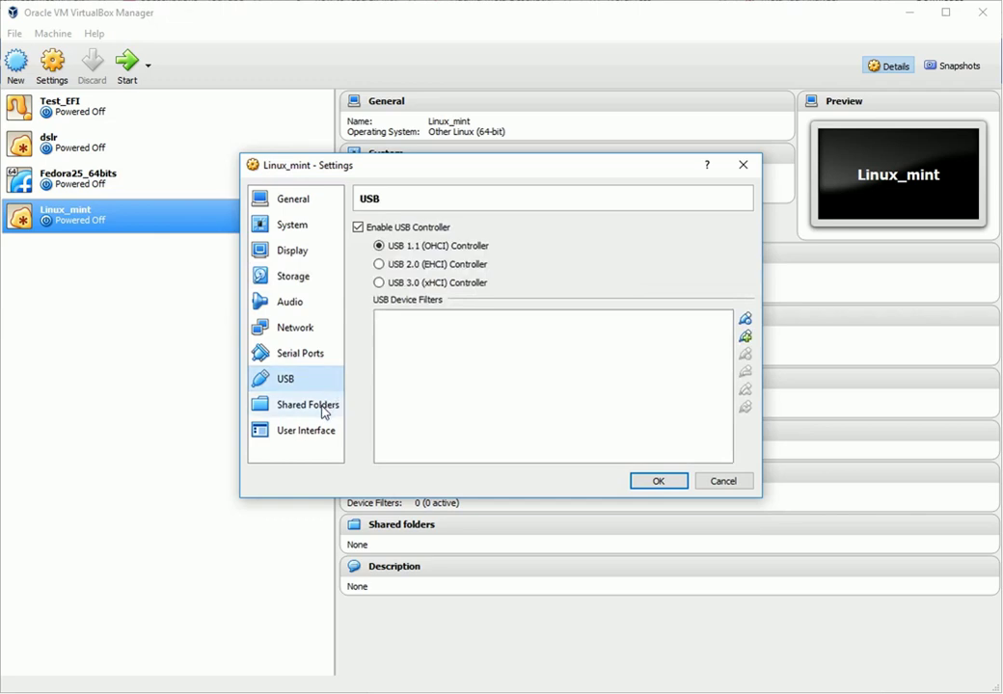
pyautogui.click(322, 409)
pyautogui.click(306, 382)
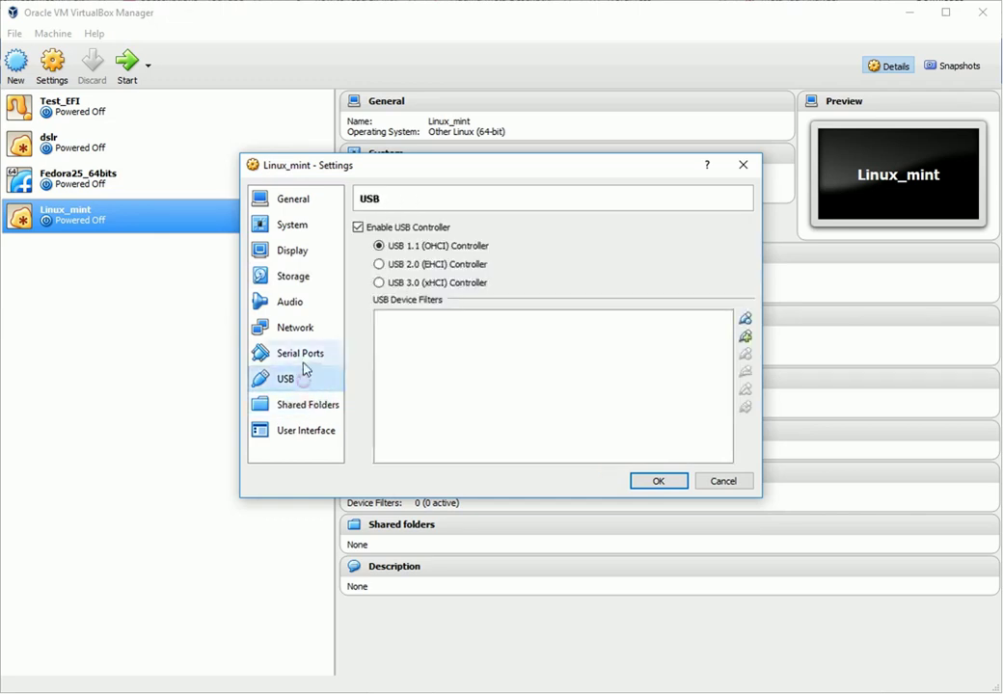
pyautogui.click(305, 363)
pyautogui.click(302, 331)
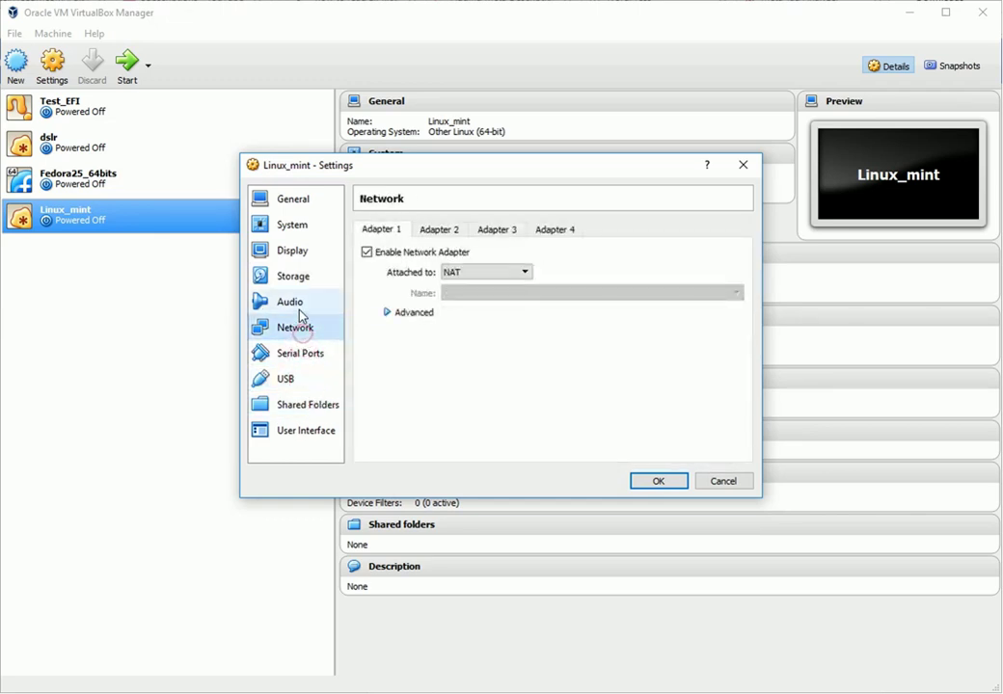
pyautogui.click(294, 251)
pyautogui.click(295, 275)
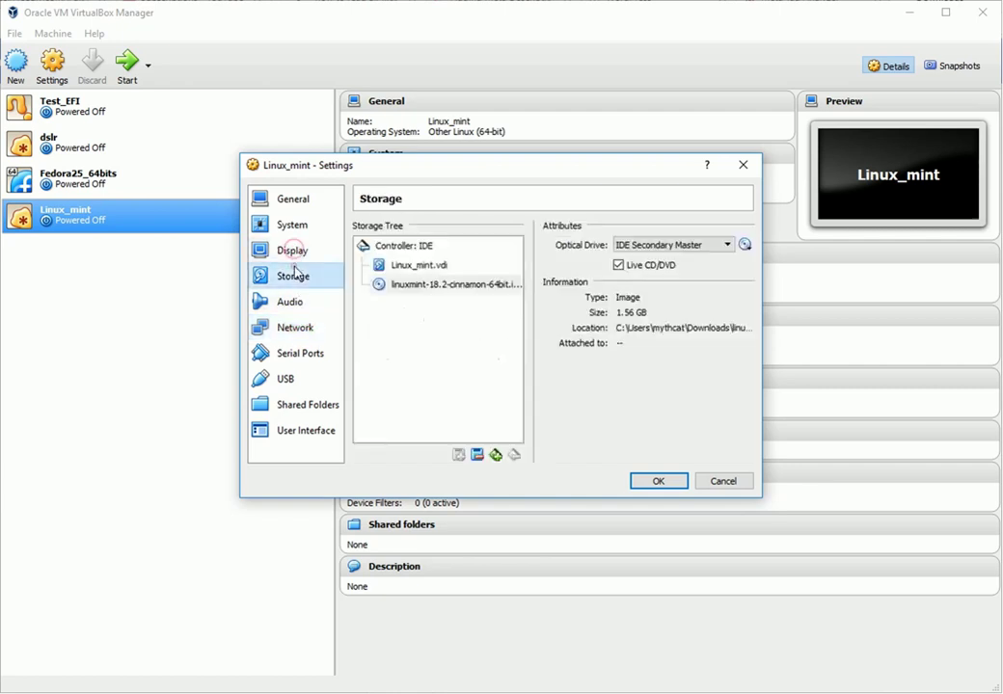
pyautogui.click(671, 485)
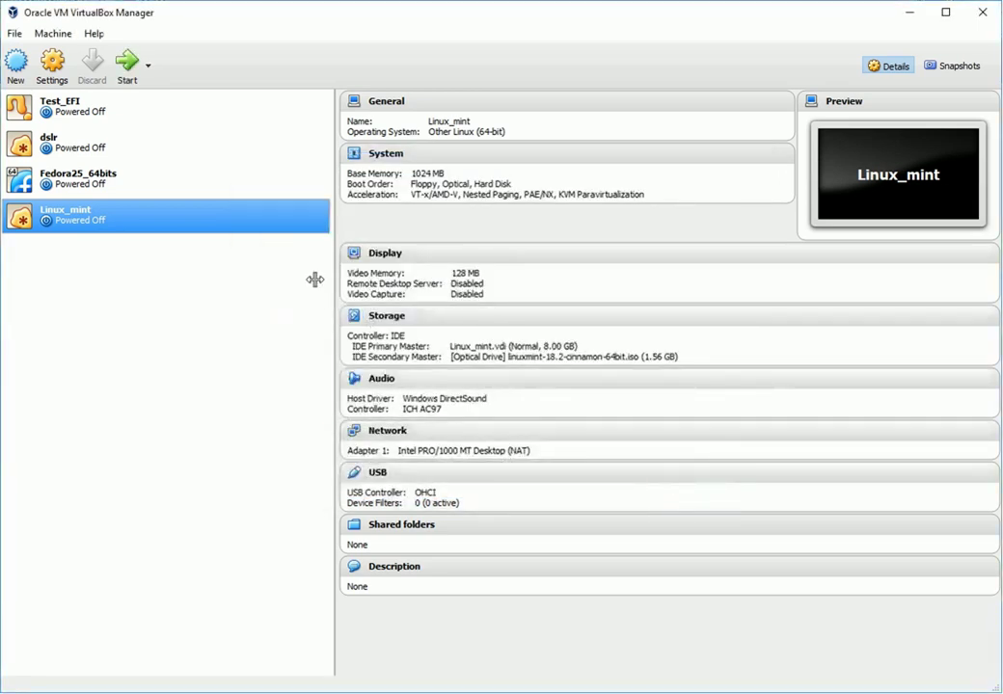
# Start the Linux_mint virtual machine, dismiss the keyboard capture notice and enlarge its window toward the upper-left of the desktop
pyautogui.click(127, 64)
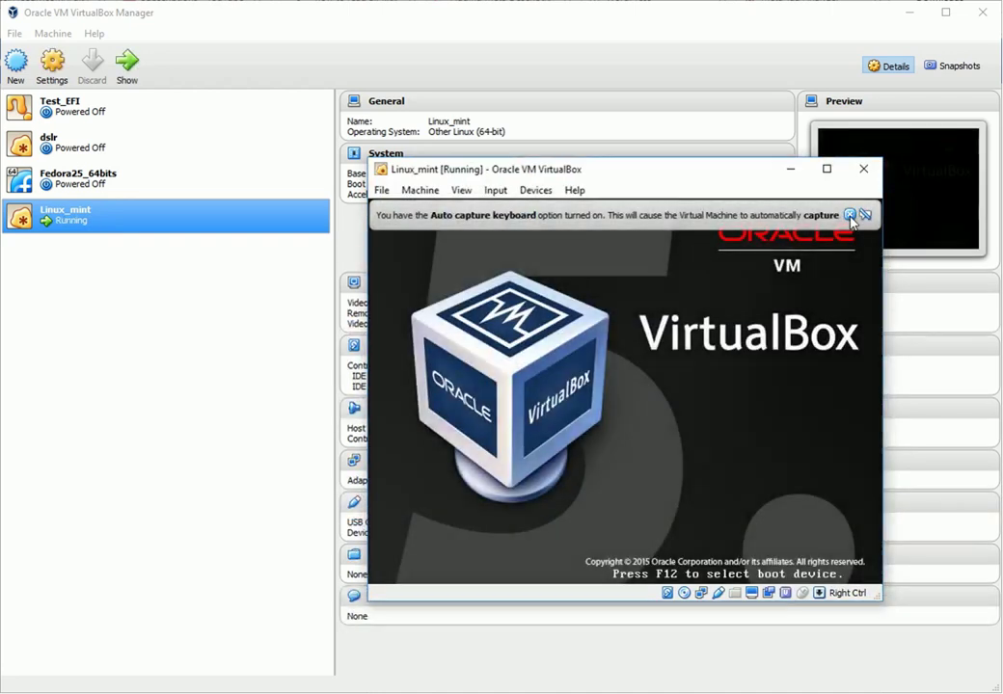
pyautogui.click(851, 220)
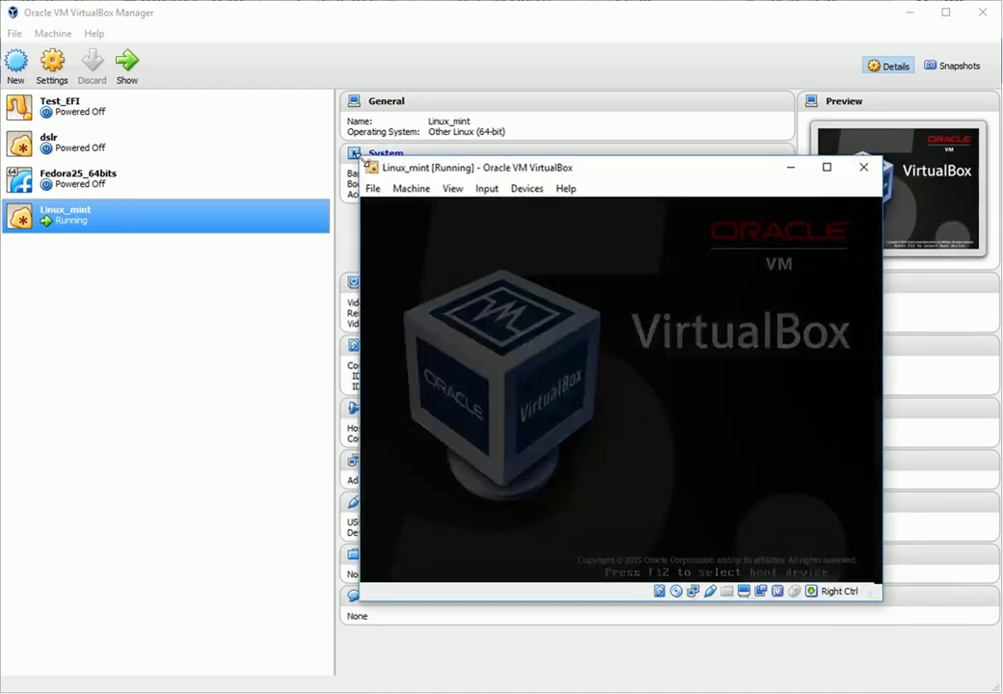
pyautogui.moveTo(363, 159); pyautogui.dragTo(84, 53)
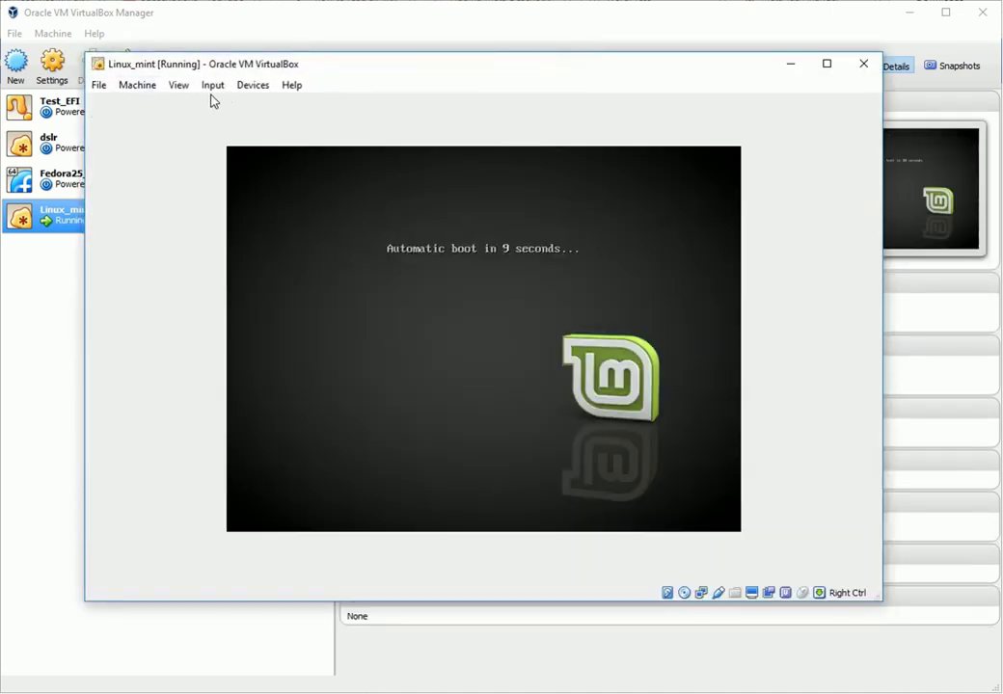
# Switch the running Linux_mint machine to scaled mode and enlarge its window toward the upper-left of the desktop
pyautogui.click(178, 85)
pyautogui.click(210, 140)
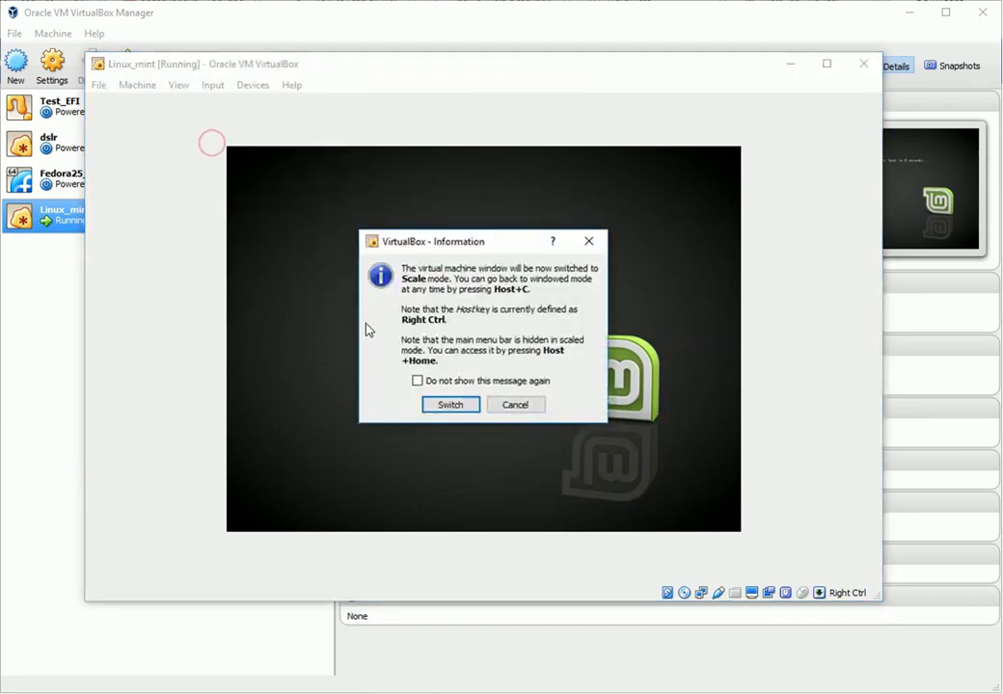
pyautogui.click(461, 405)
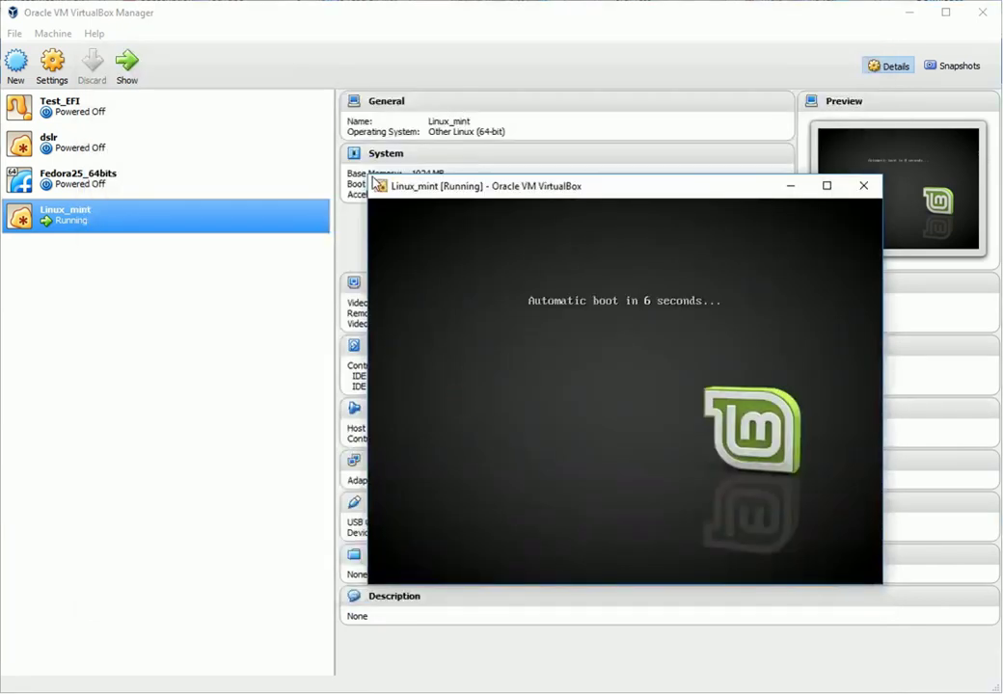
pyautogui.moveTo(374, 183); pyautogui.dragTo(84, 37)
pyautogui.moveTo(177, 51); pyautogui.dragTo(194, 109)
pyautogui.moveTo(95, 93); pyautogui.dragTo(33, 27)
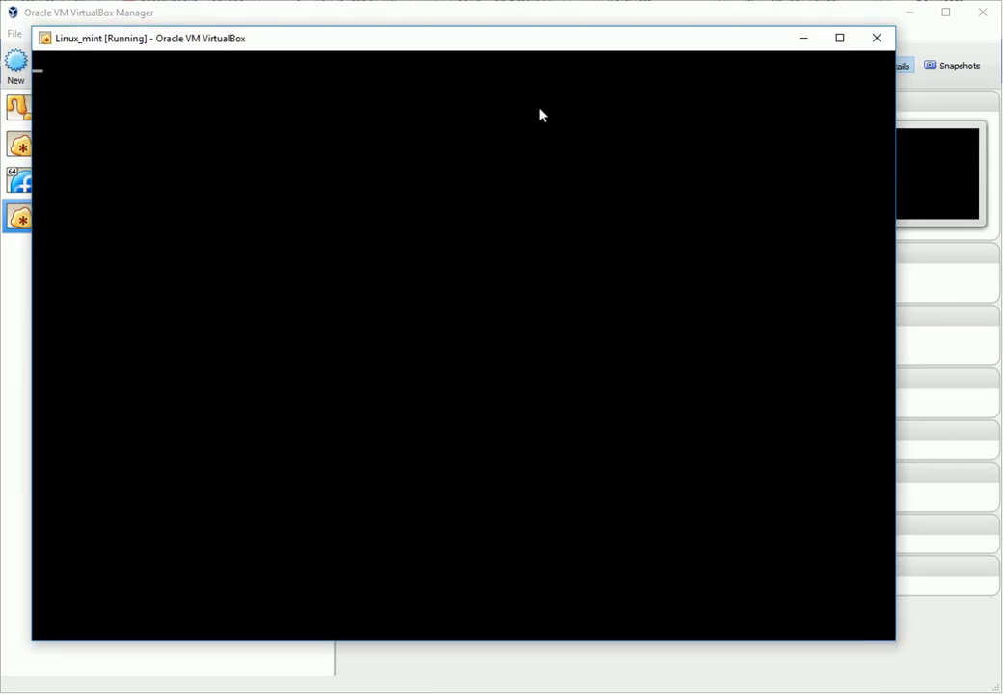
# Shift the Linux_mint machine window slightly, dismiss the mouse pointer integration message and enlarge the window toward the lower-right
pyautogui.moveTo(521, 44); pyautogui.dragTo(532, 50)
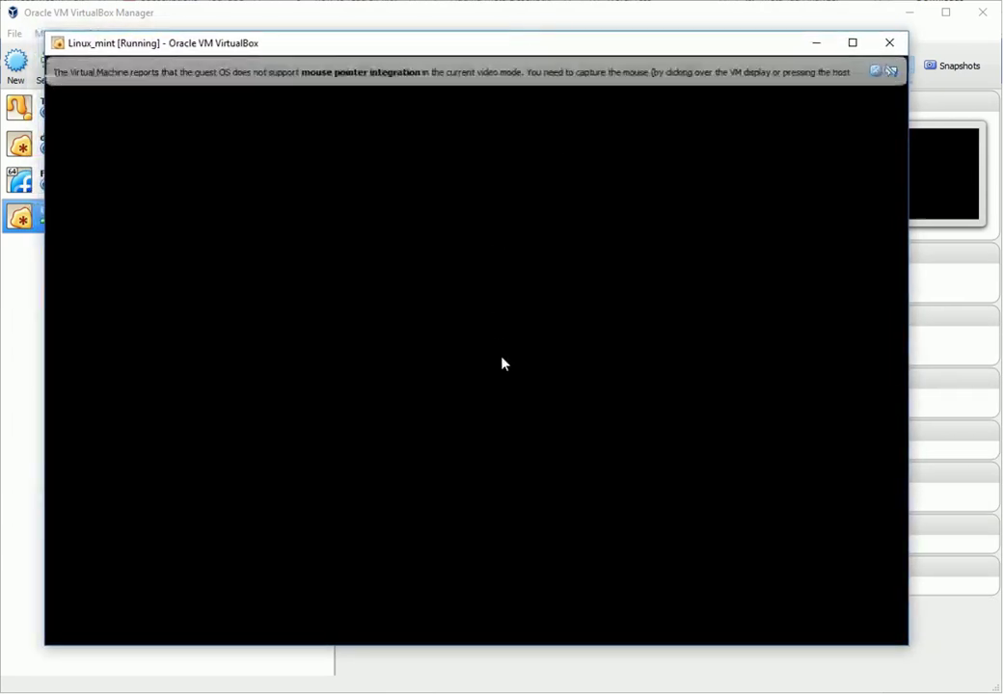
pyautogui.click(881, 73)
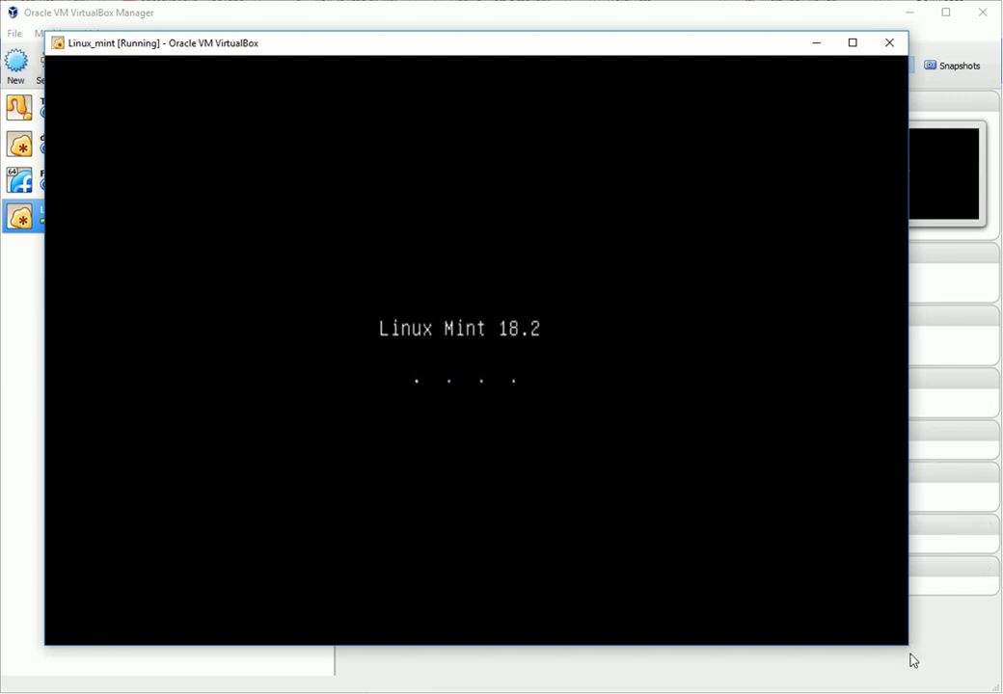
pyautogui.moveTo(906, 648); pyautogui.dragTo(940, 667)
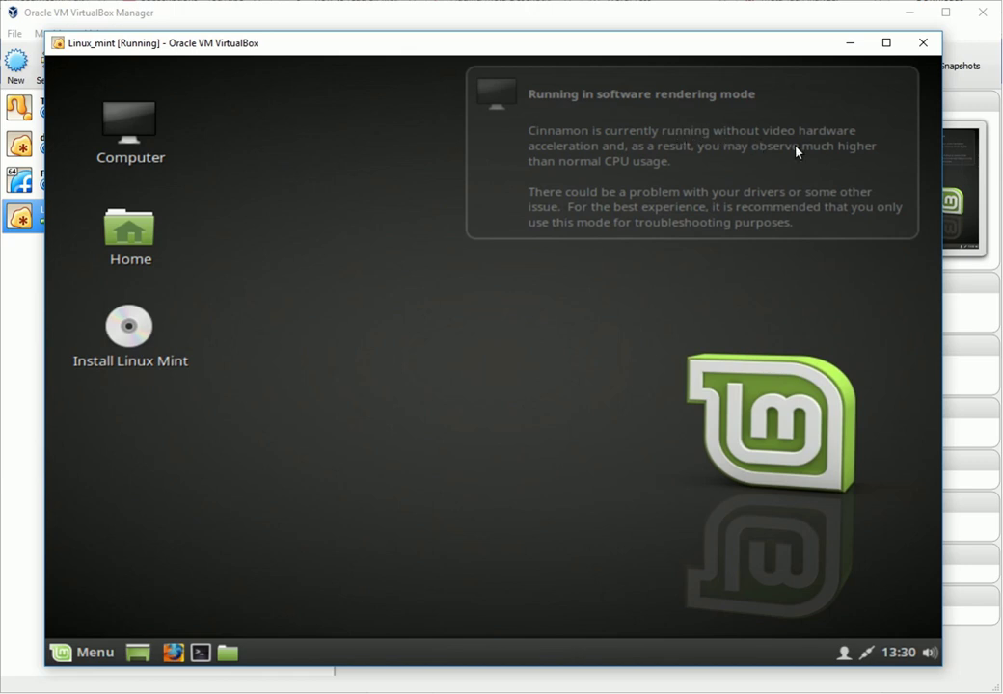
# Dismiss the software rendering notice and examine the full list of applications included in the Linux Mint live desktop
pyautogui.click(96, 652)
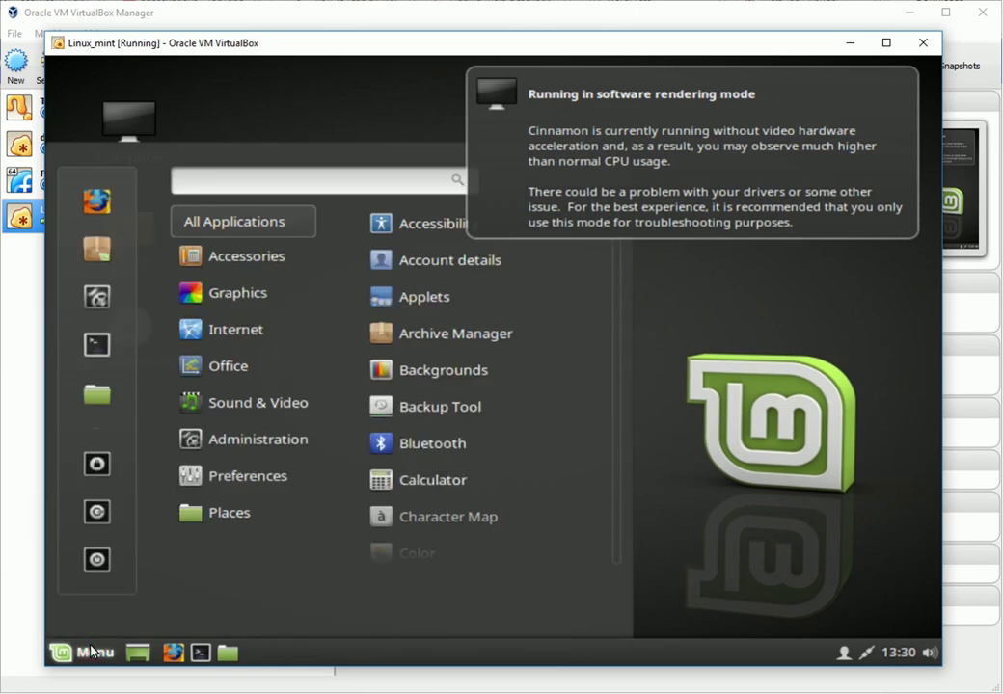
pyautogui.click(841, 110)
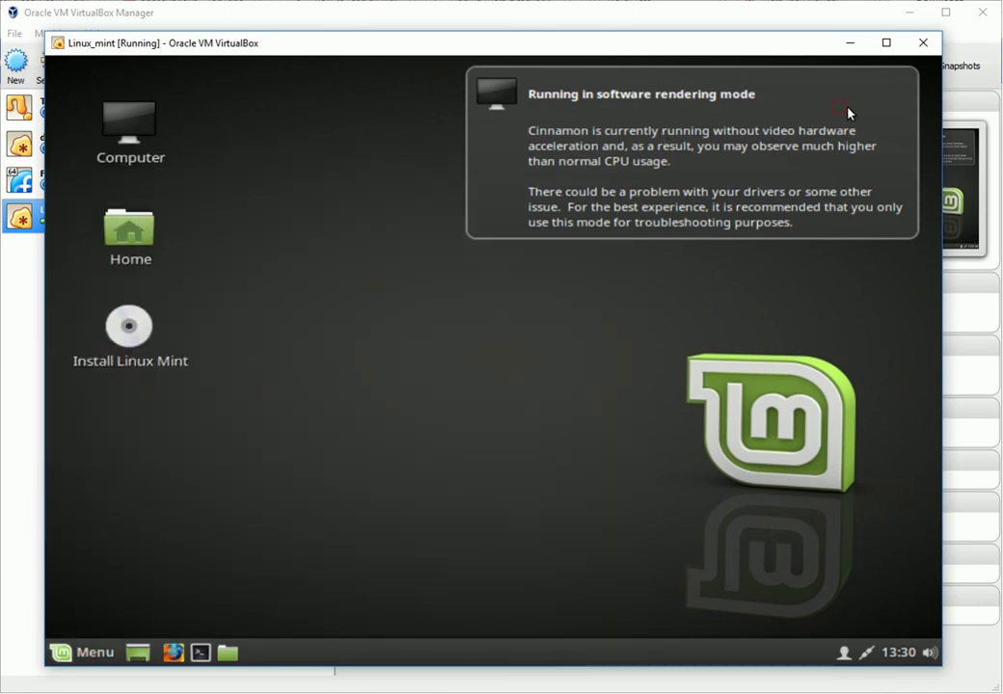
pyautogui.click(72, 654)
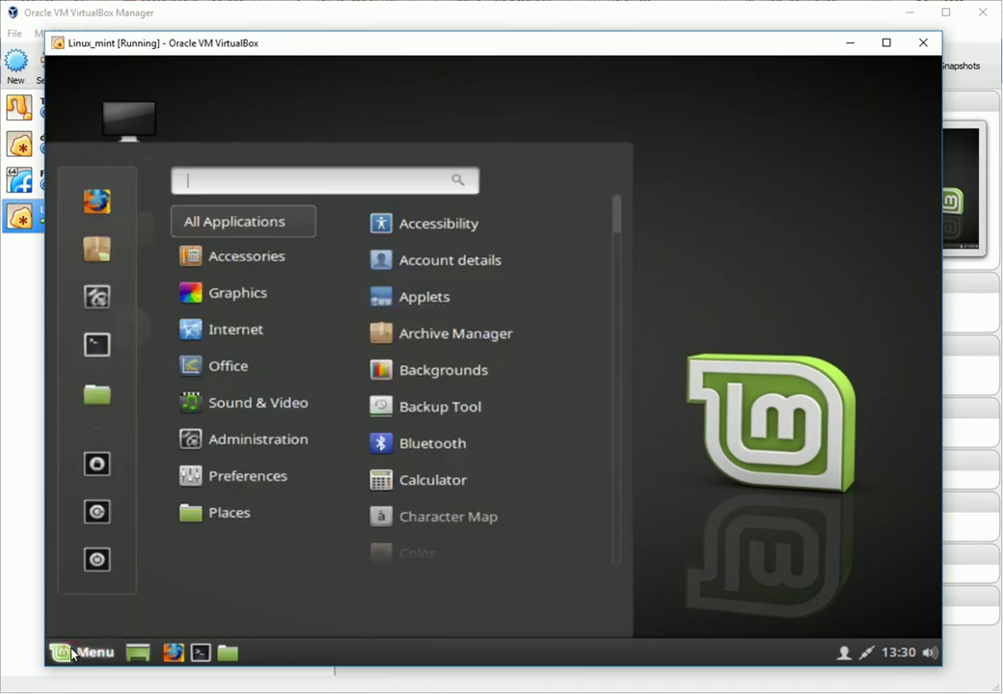
pyautogui.moveTo(271, 256)
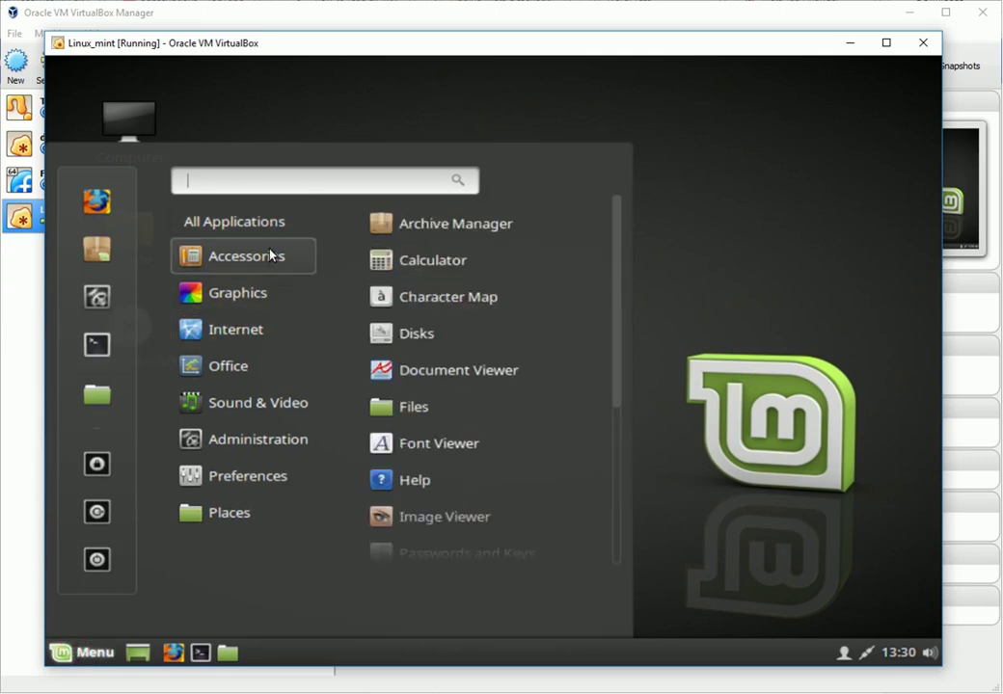
pyautogui.moveTo(275, 221)
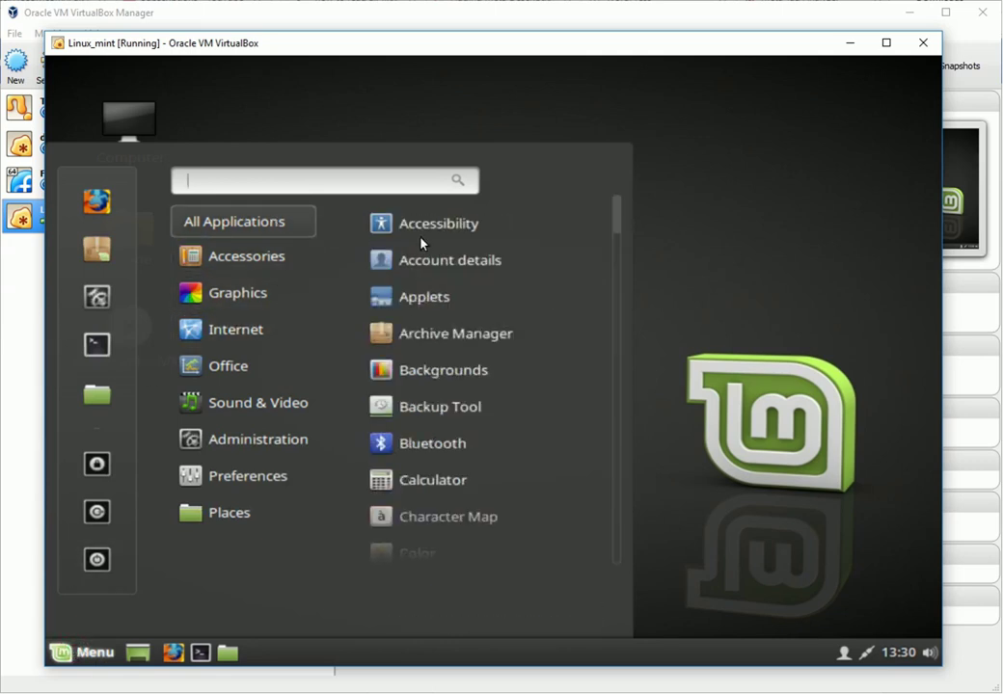
pyautogui.scroll(-12, 466, 258)
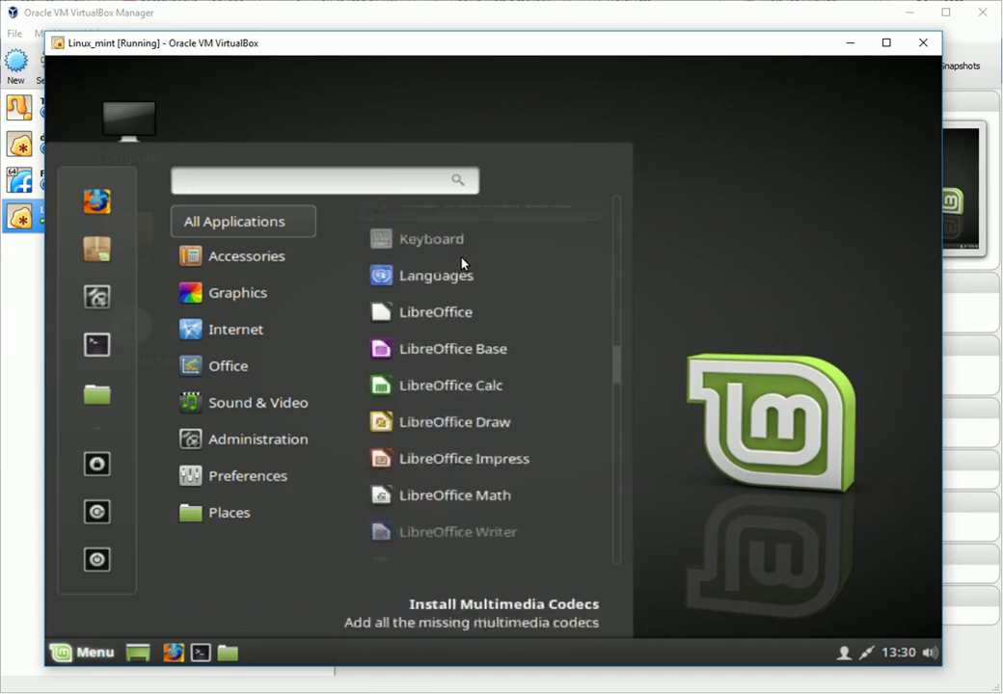
pyautogui.scroll(-12, 462, 262)
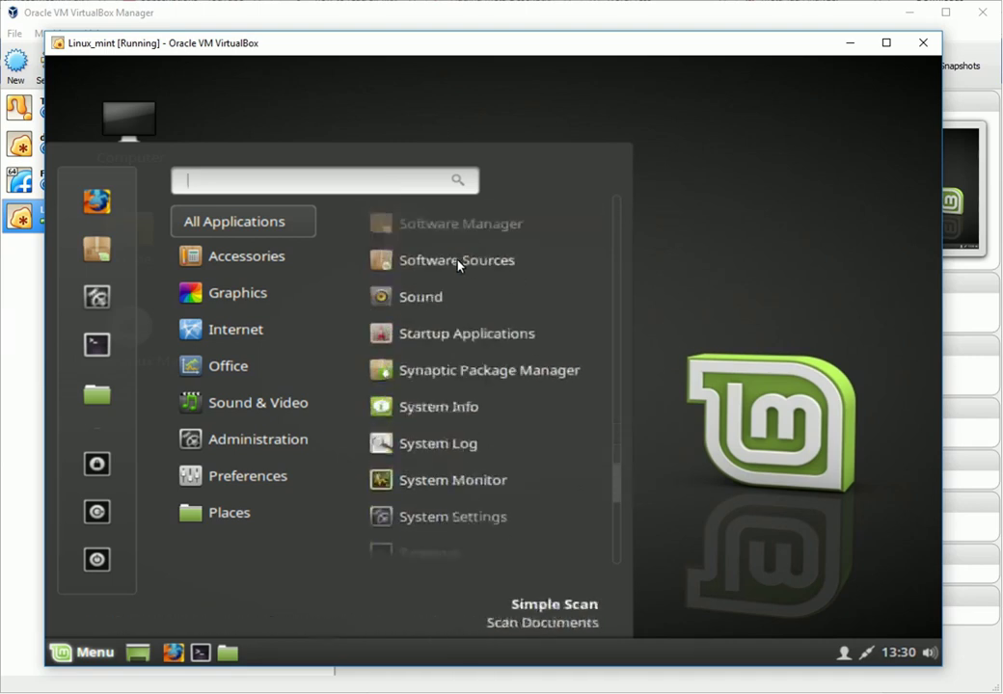
pyautogui.scroll(-10, 459, 266)
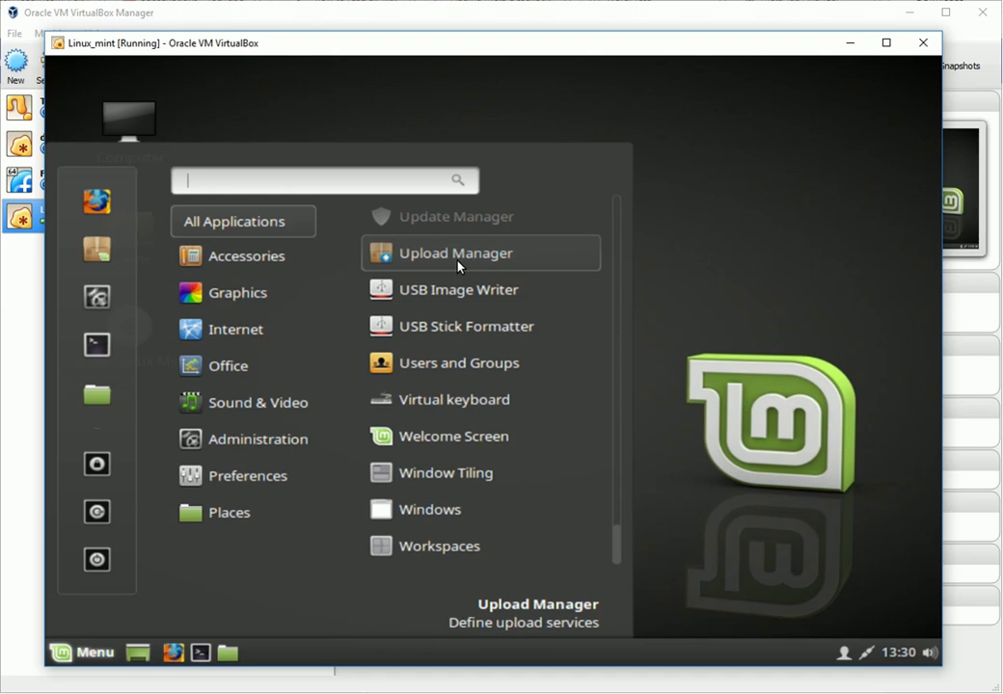
pyautogui.scroll(20, 459, 267)
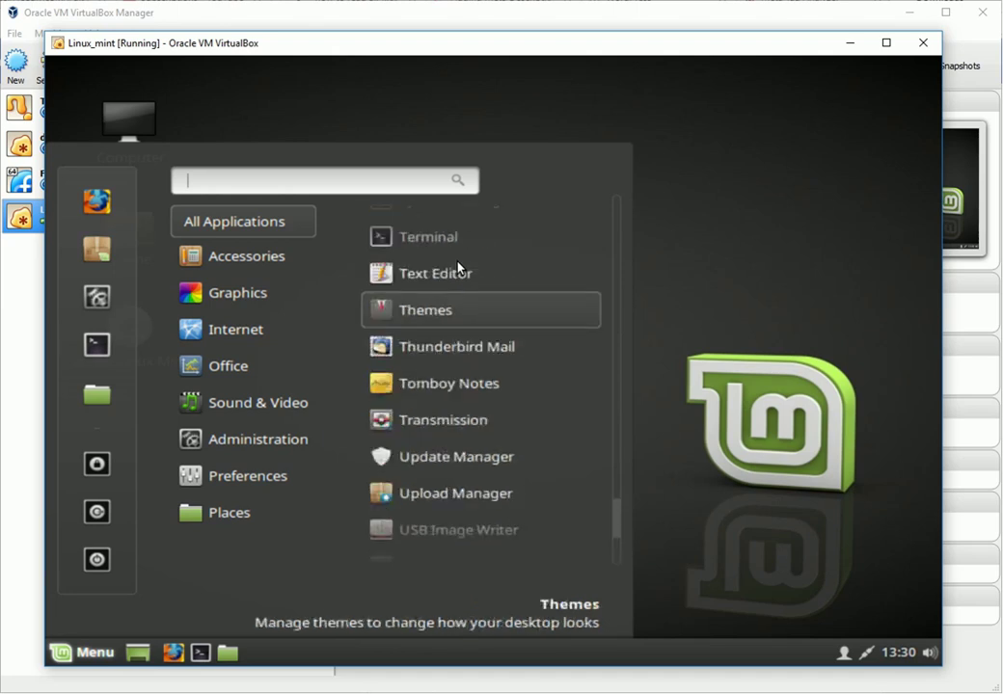
pyautogui.scroll(15, 459, 268)
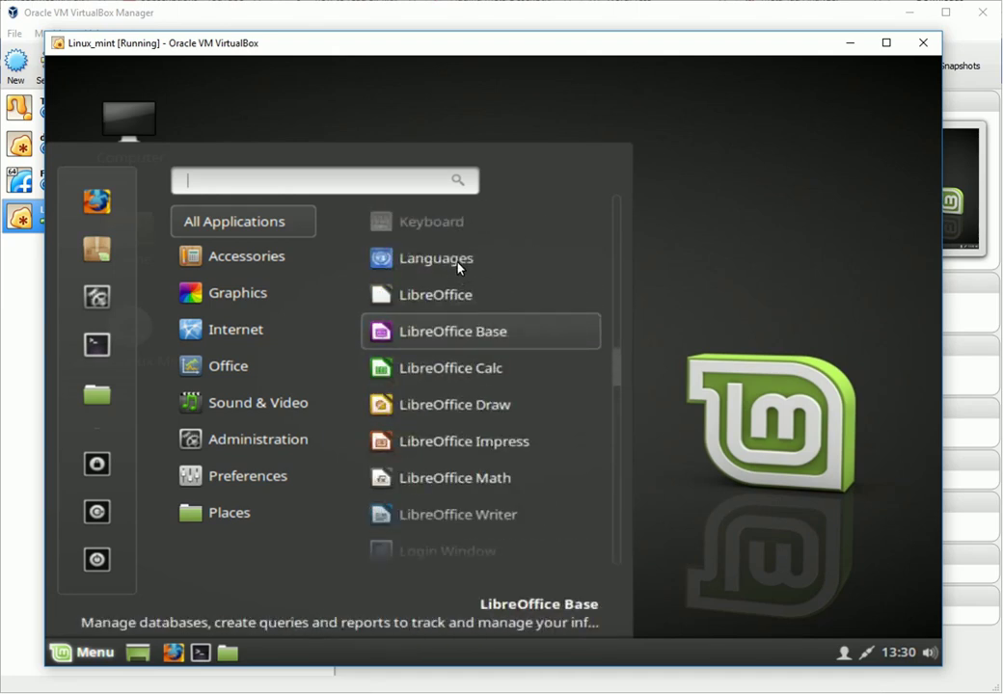
pyautogui.scroll(5, 459, 267)
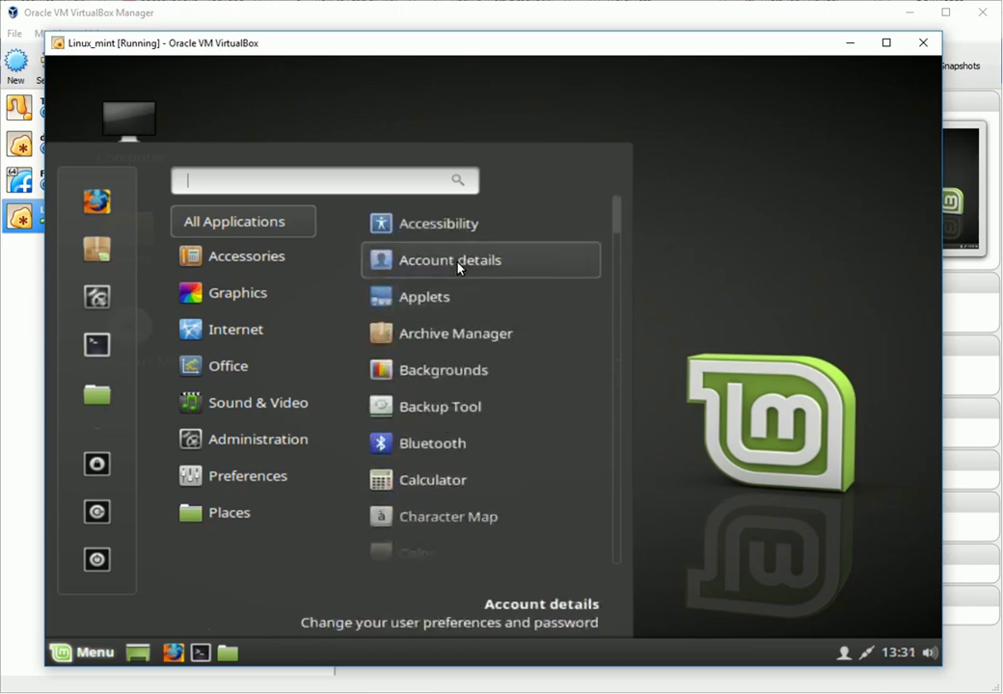